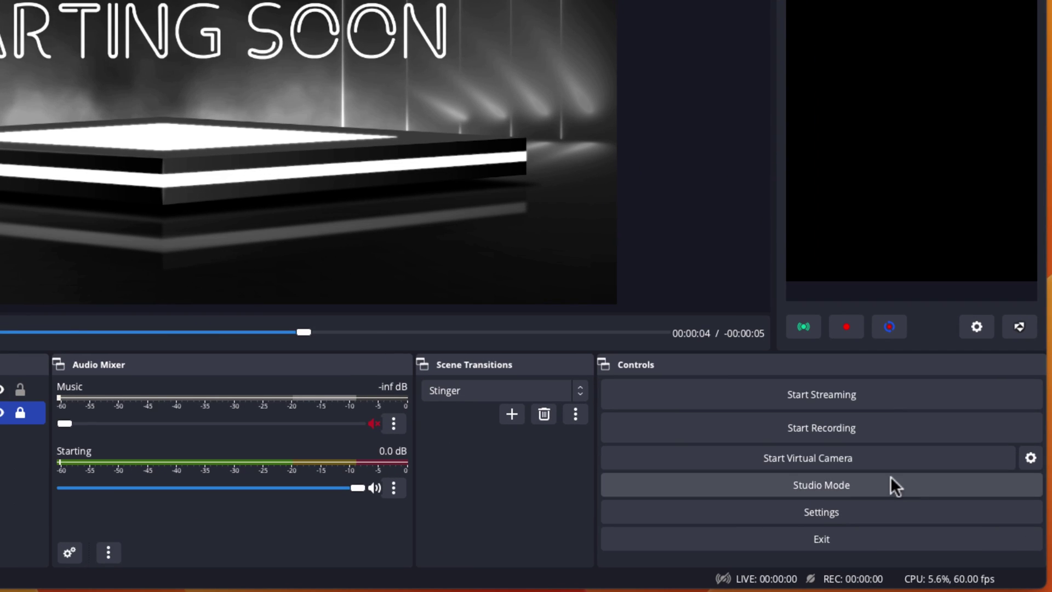
Open the stream settings and set the streaming service to YouTube - RTMPS.
click(823, 509)
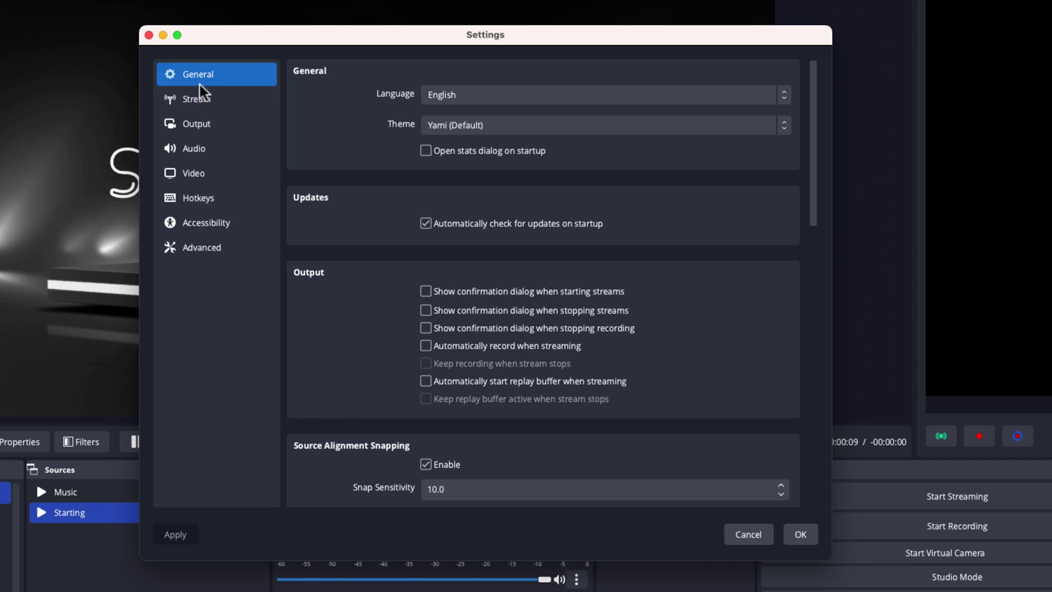
click(205, 99)
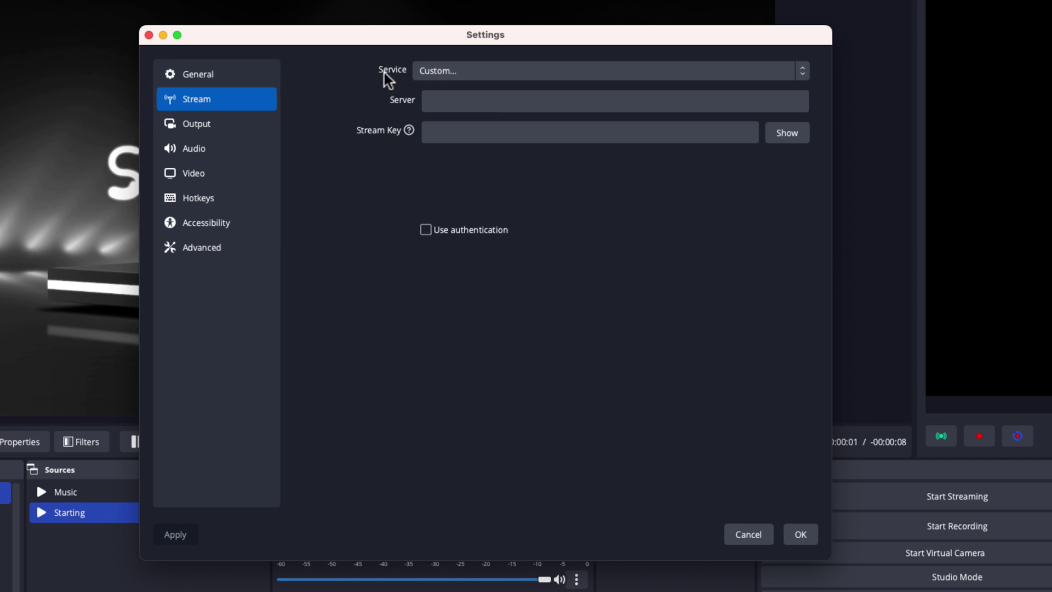
click(487, 71)
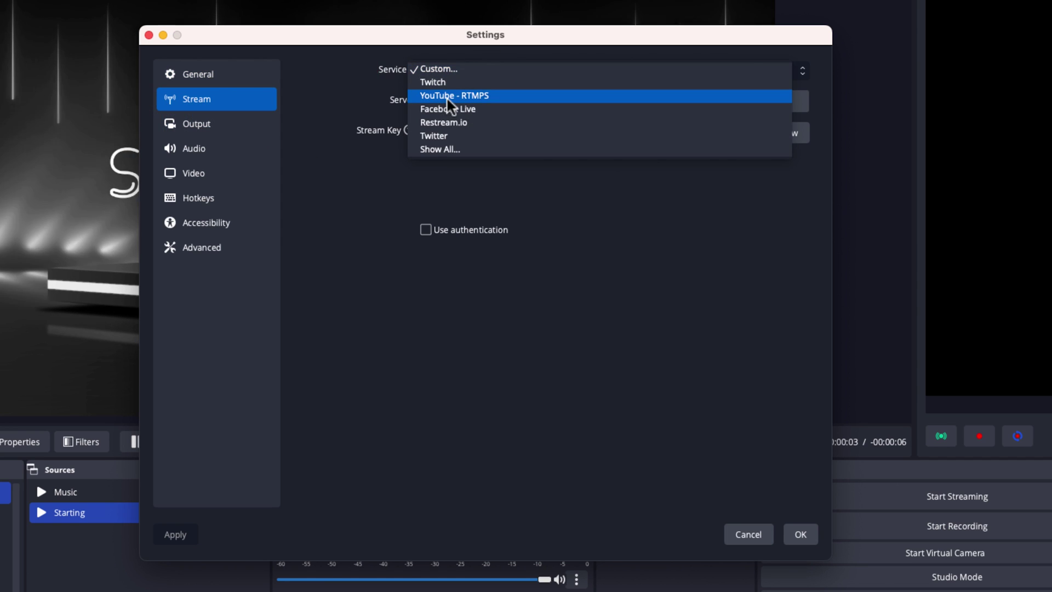
click(480, 95)
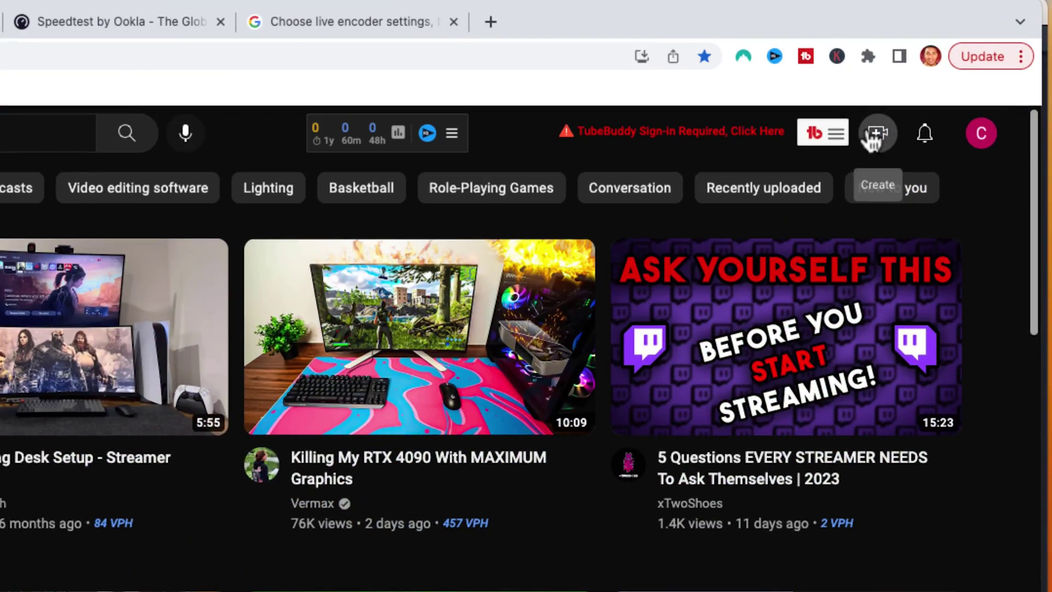
Switch to YouTube in the browser and open the Go live page for the channel.
click(875, 137)
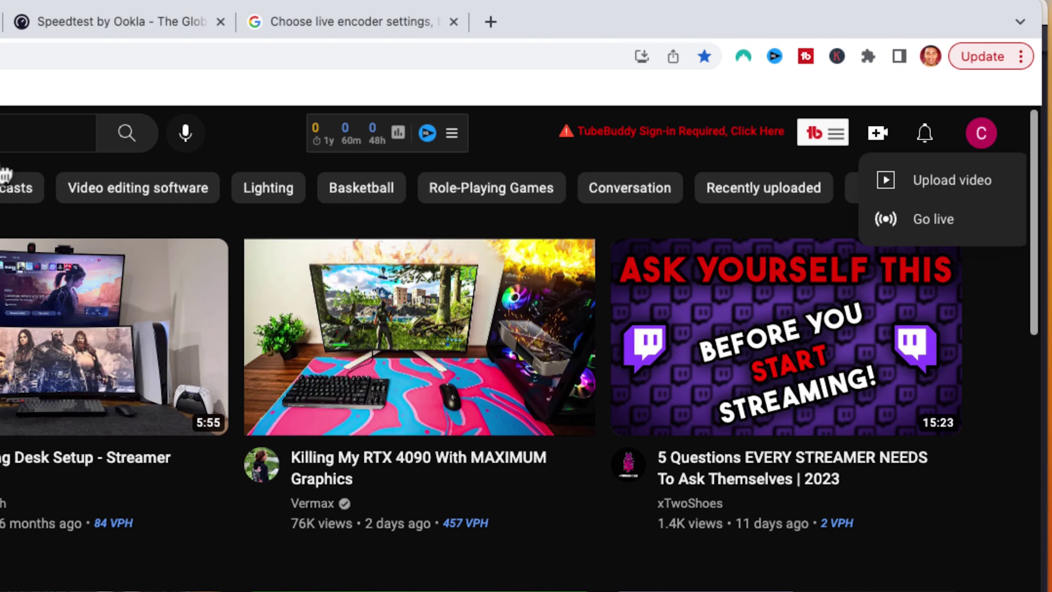
click(944, 225)
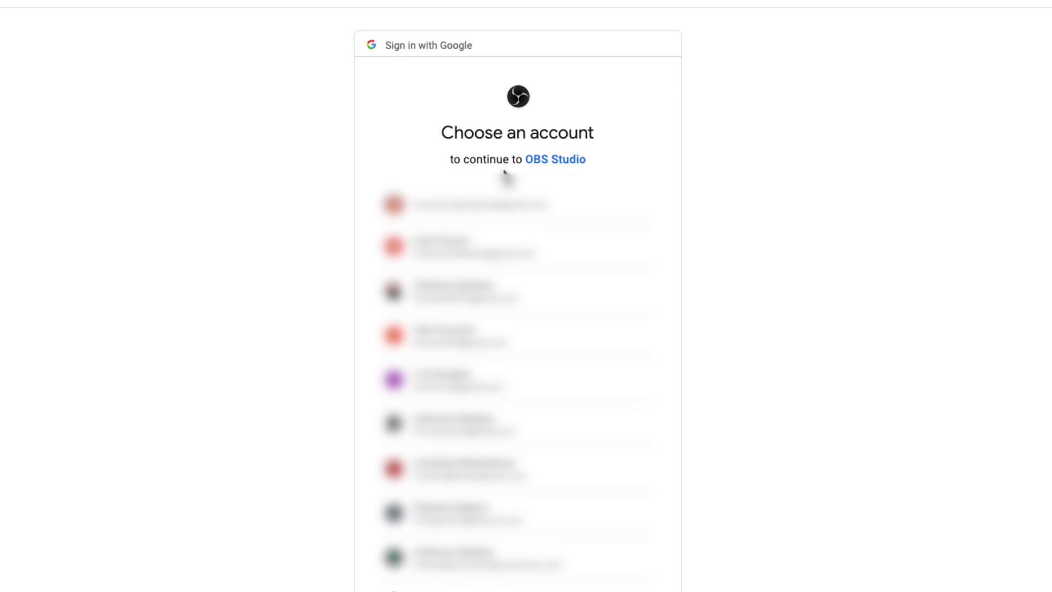
Grant OBS Studio access to the chosen Google account, and save the stream settings back in OBS Studio.
click(518, 212)
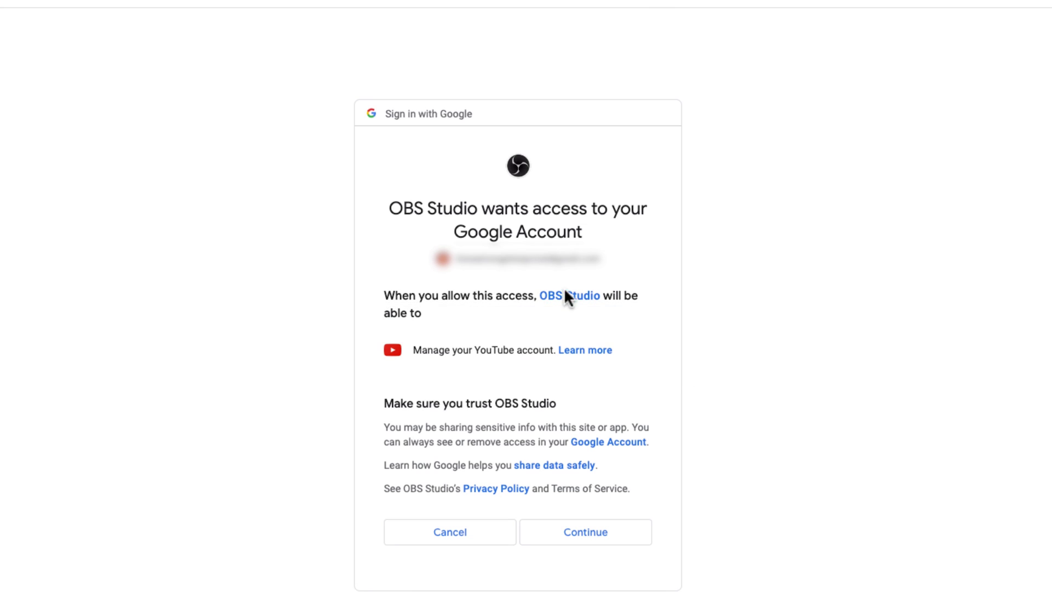
click(605, 535)
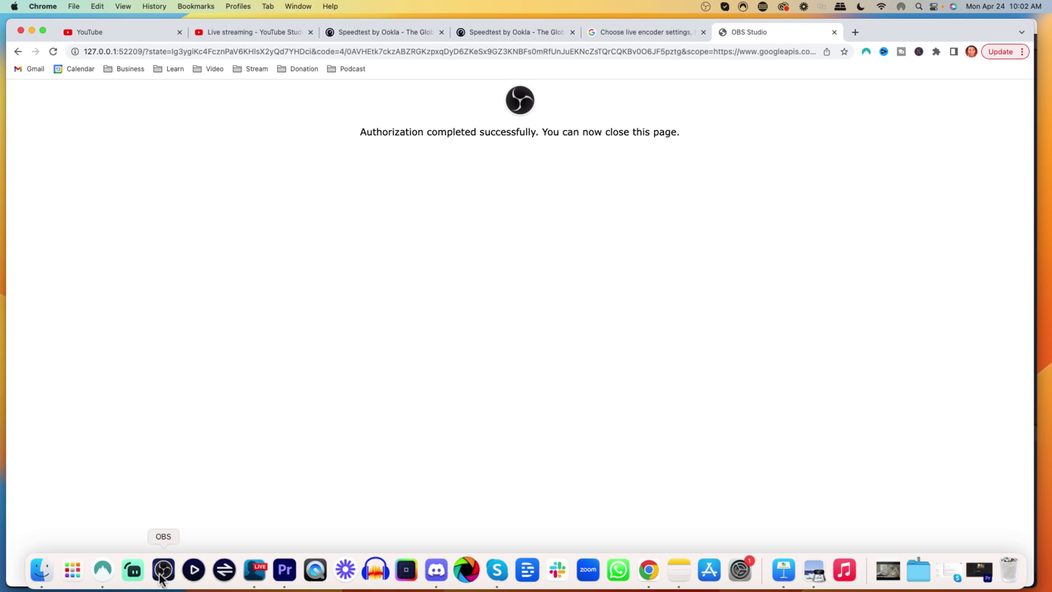
click(165, 570)
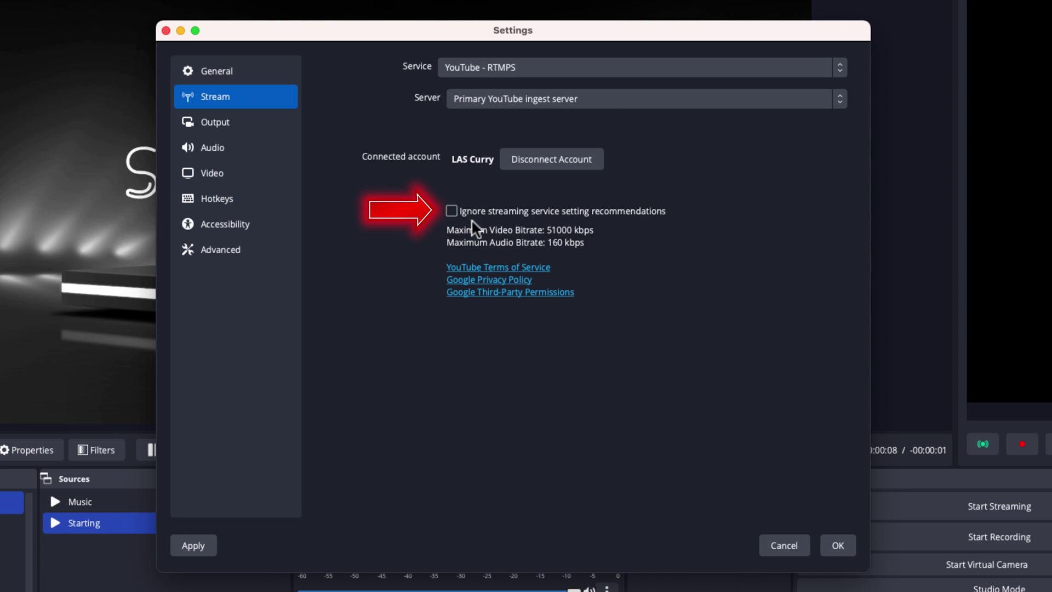
click(837, 545)
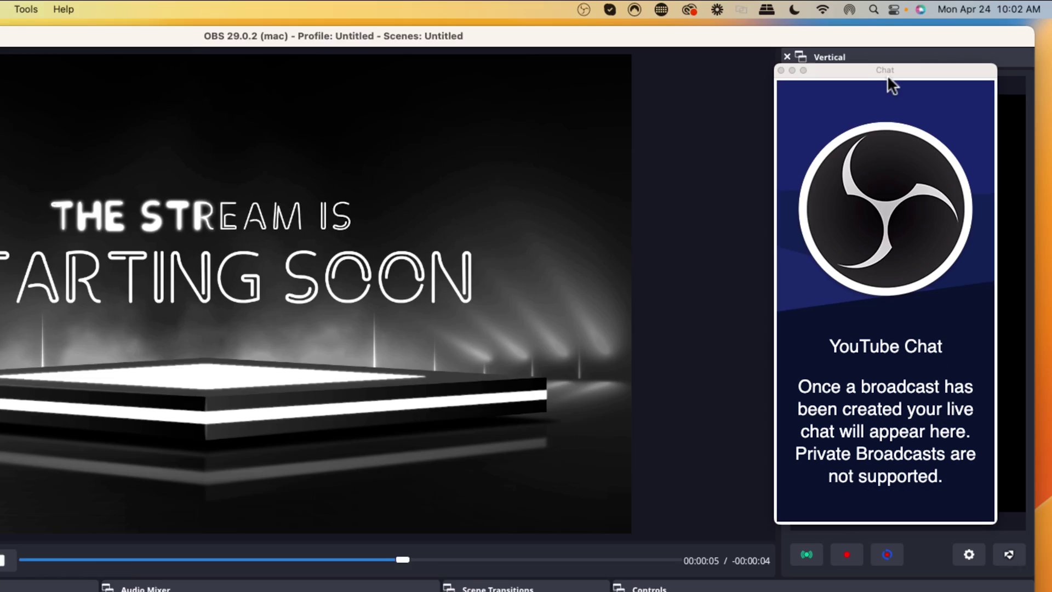
Dock the floating YouTube Chat window along the left side of the OBS main window.
drag(887, 71, 0, 80)
drag(75, 56, 16, 61)
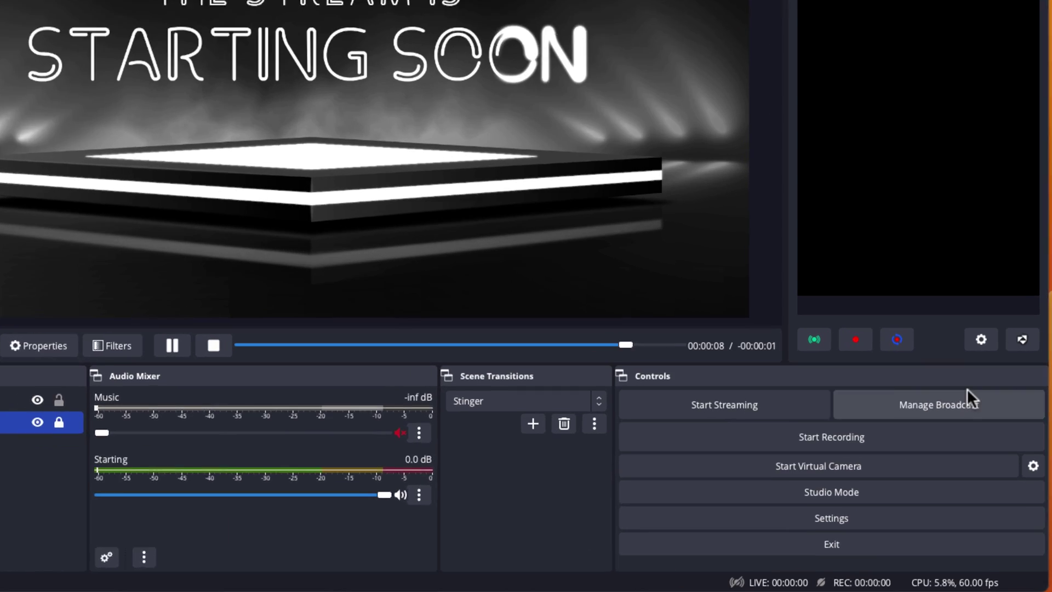
Open the YouTube broadcast setup for a new broadcast and go through its title and description fields.
click(953, 404)
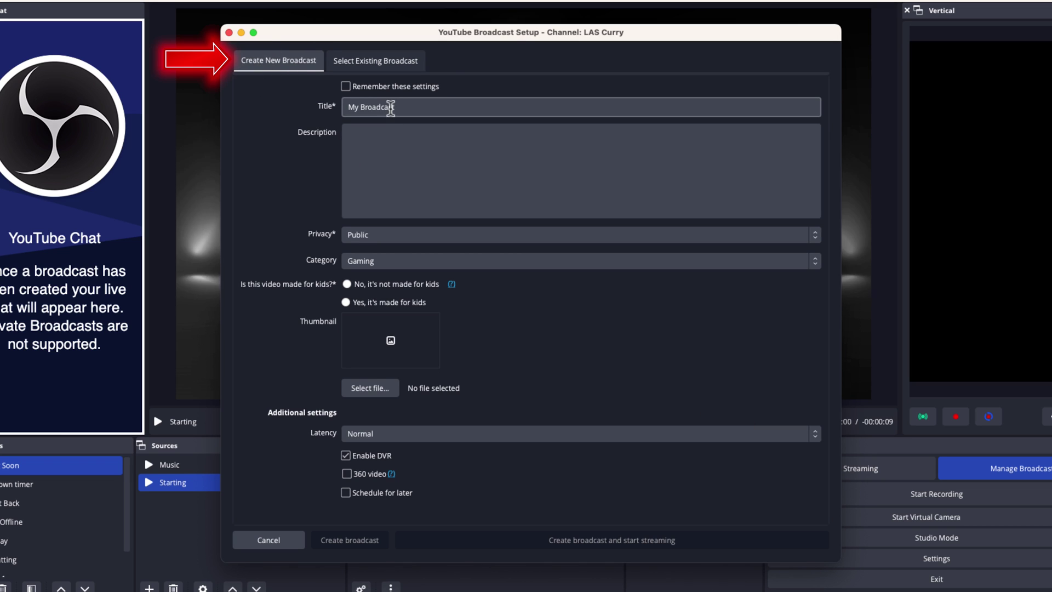
drag(404, 107, 345, 106)
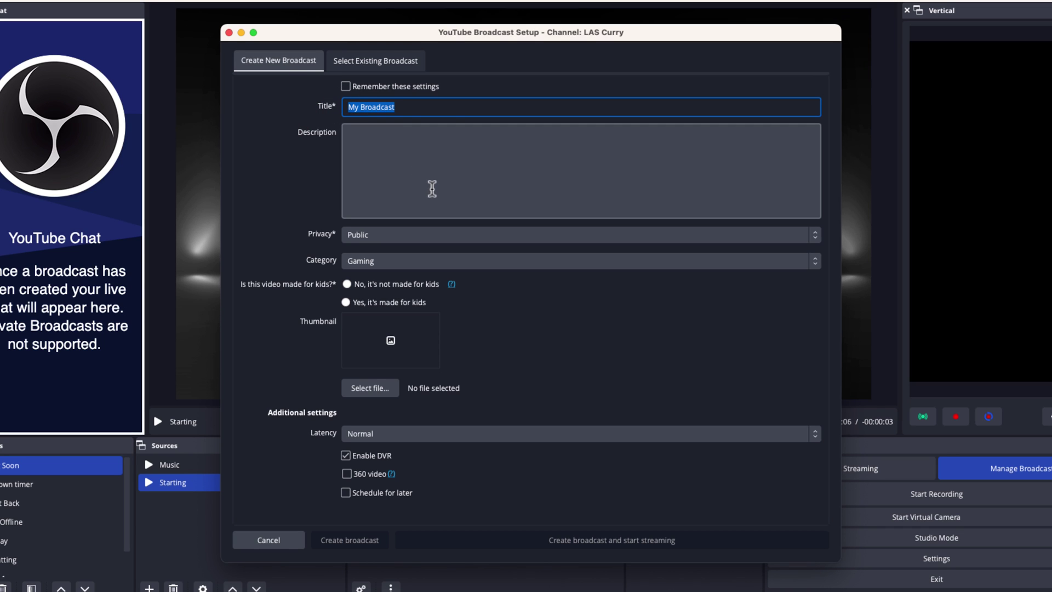
click(398, 146)
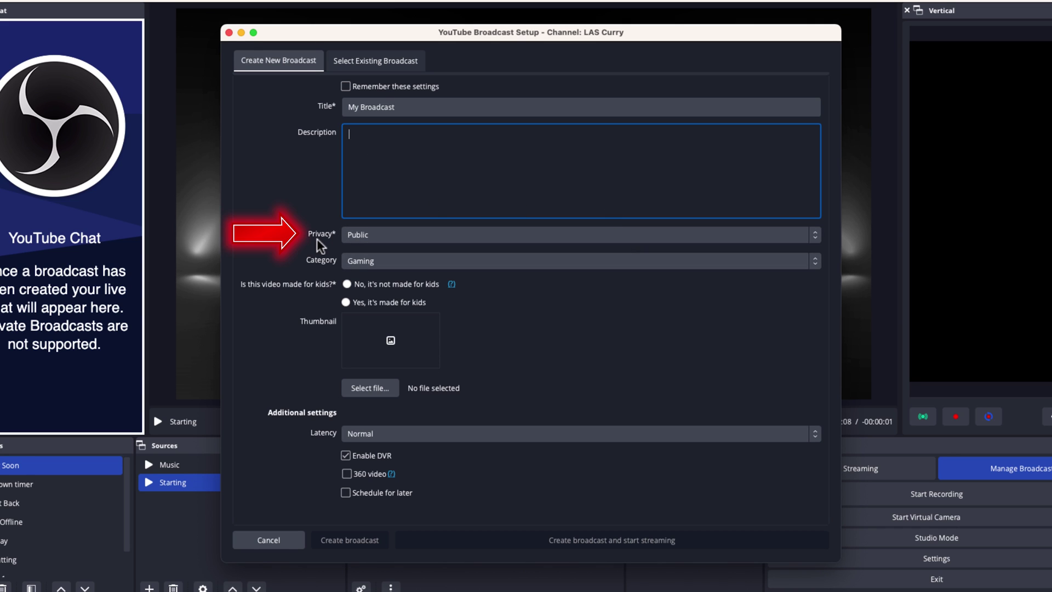
Try the Private and Unlisted privacy options for the new broadcast and return it to Public.
click(385, 232)
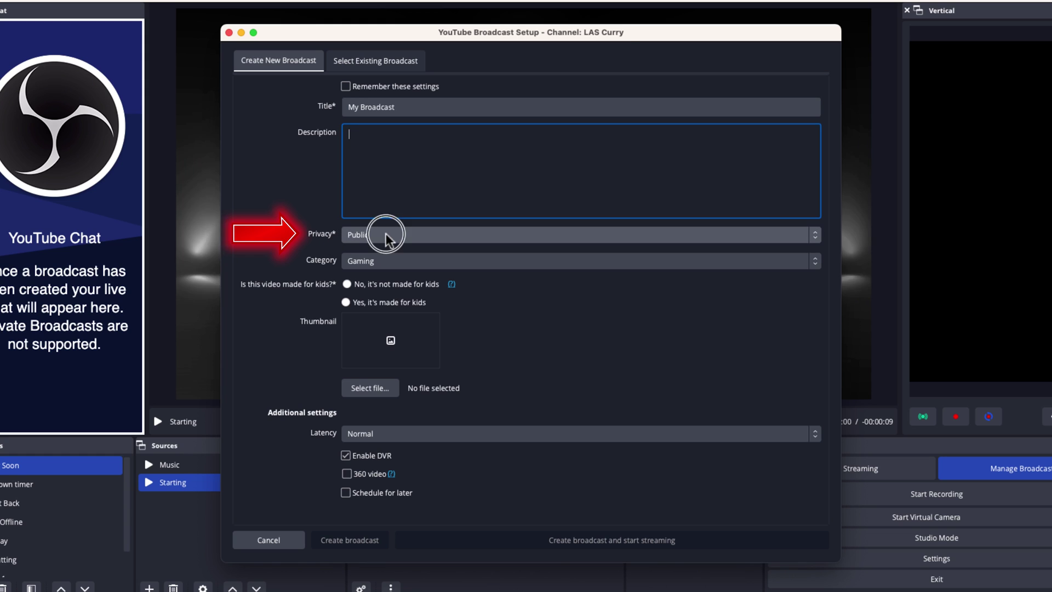
click(384, 254)
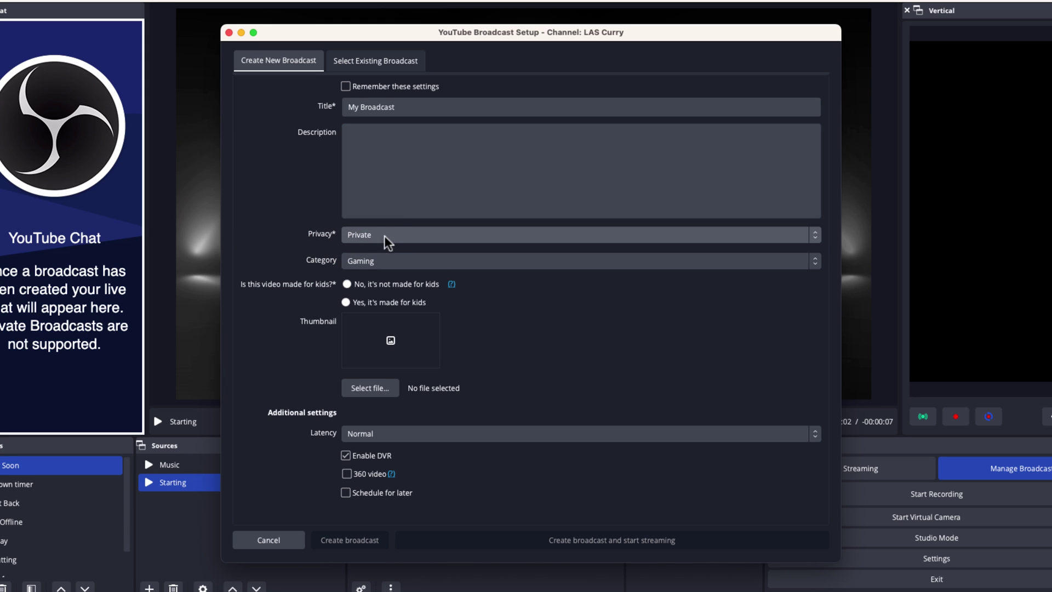
click(382, 235)
click(379, 225)
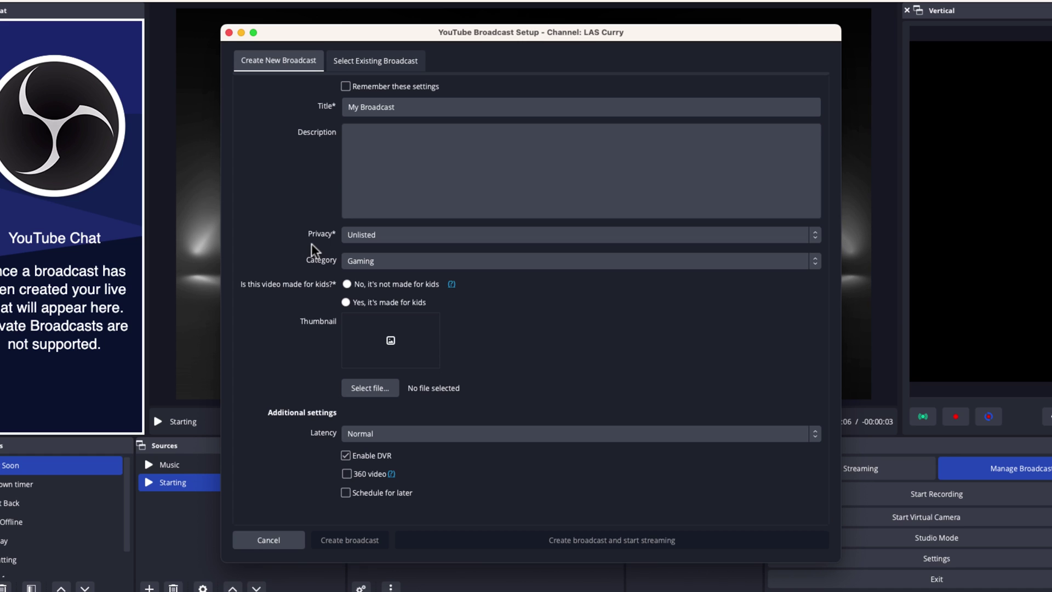
click(360, 236)
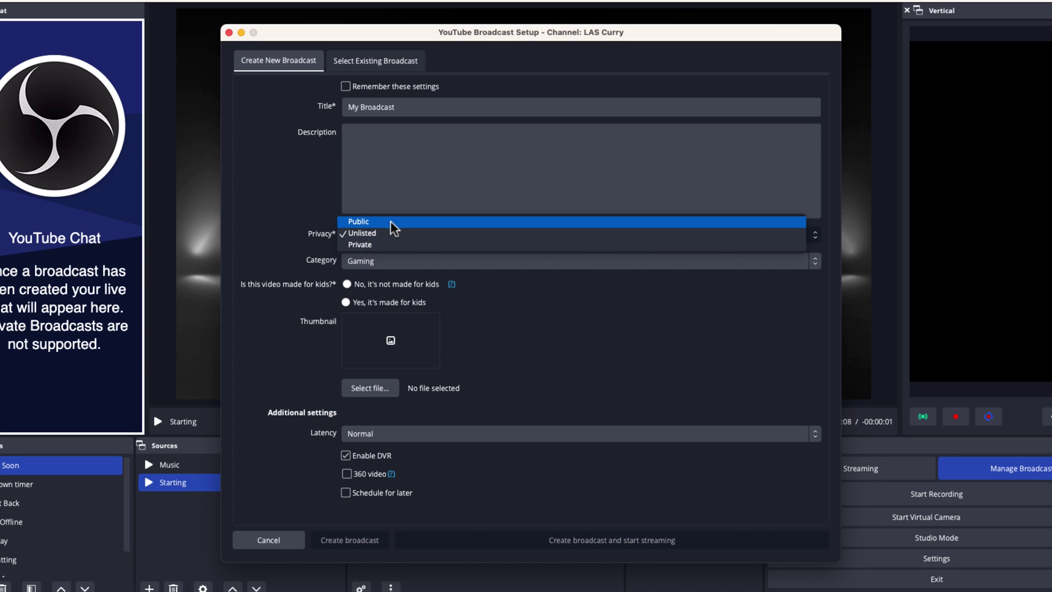
click(374, 222)
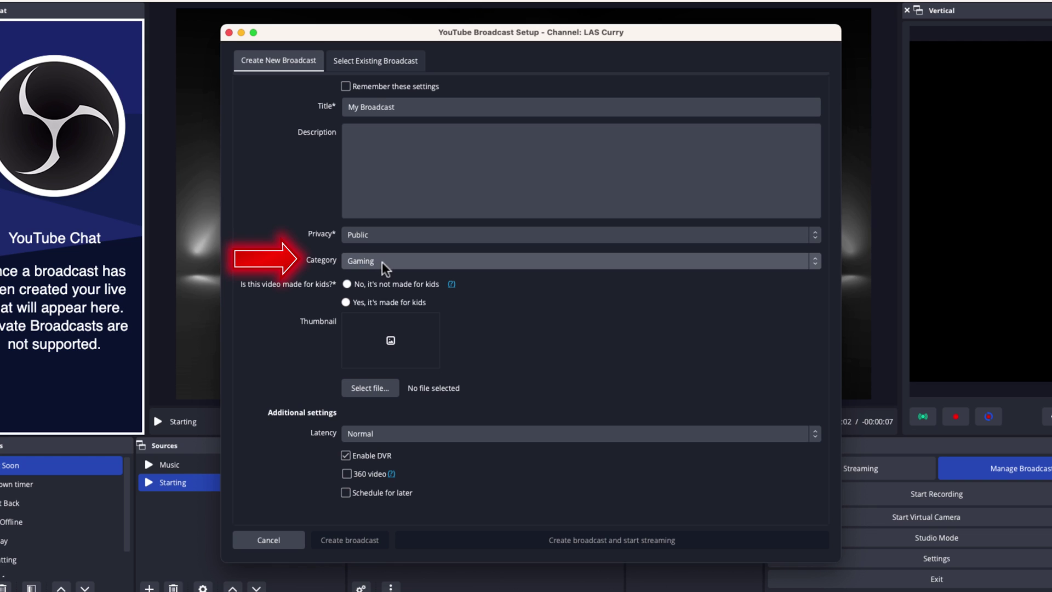
Mark the broadcast as not made for kids and keep its latency at Normal.
click(347, 285)
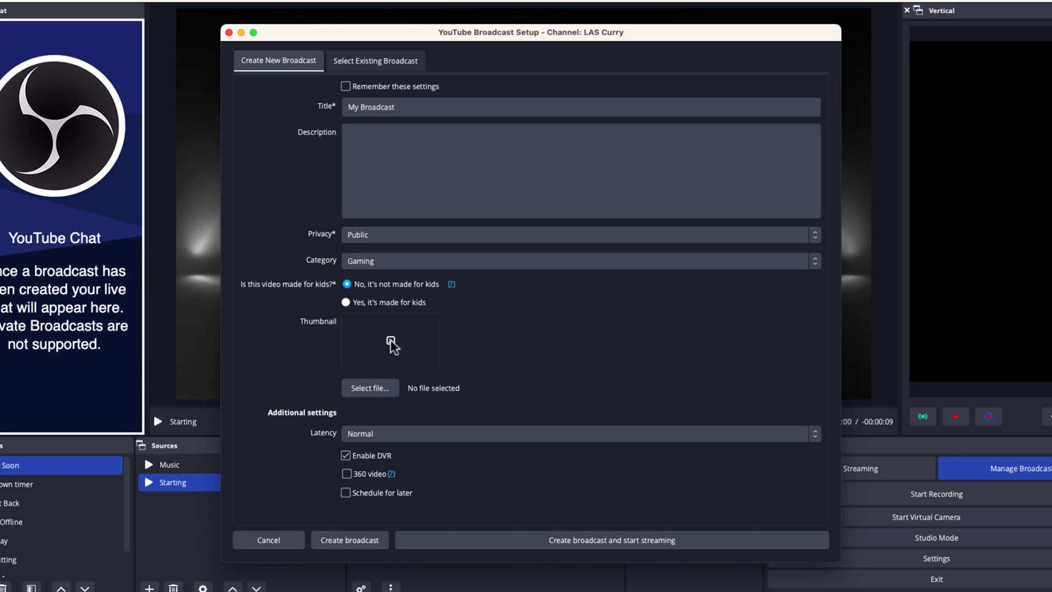
click(408, 433)
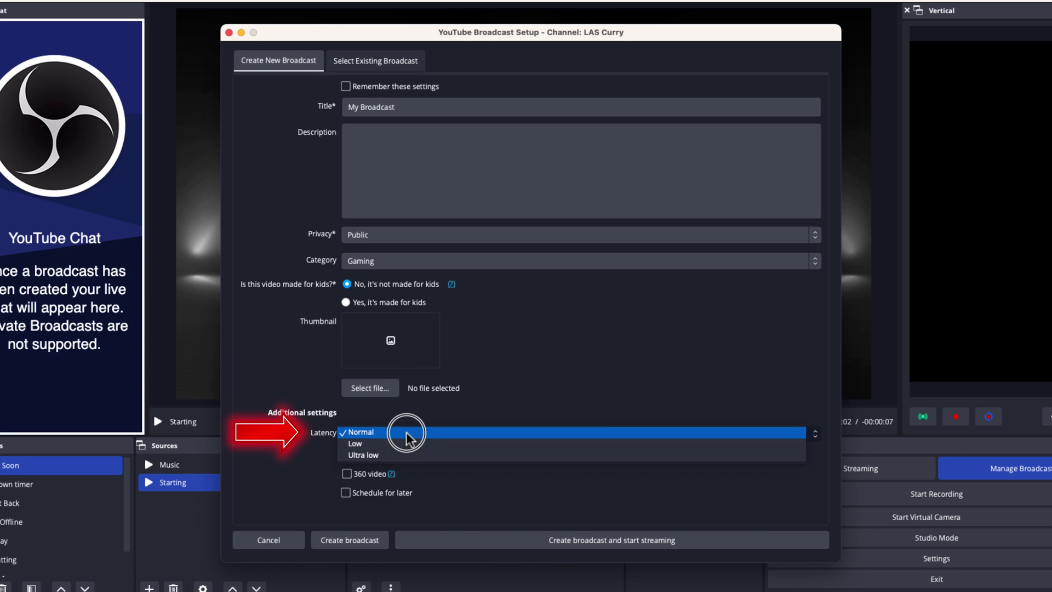
click(378, 433)
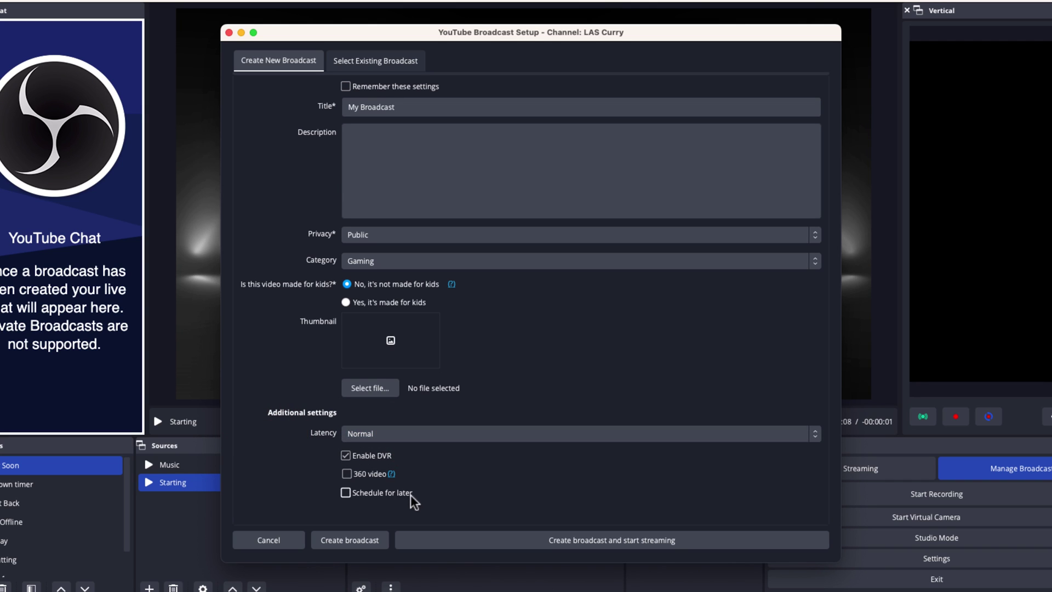
Set the broadcast's privacy to Unlisted and create the broadcast without starting the stream.
click(396, 237)
click(386, 244)
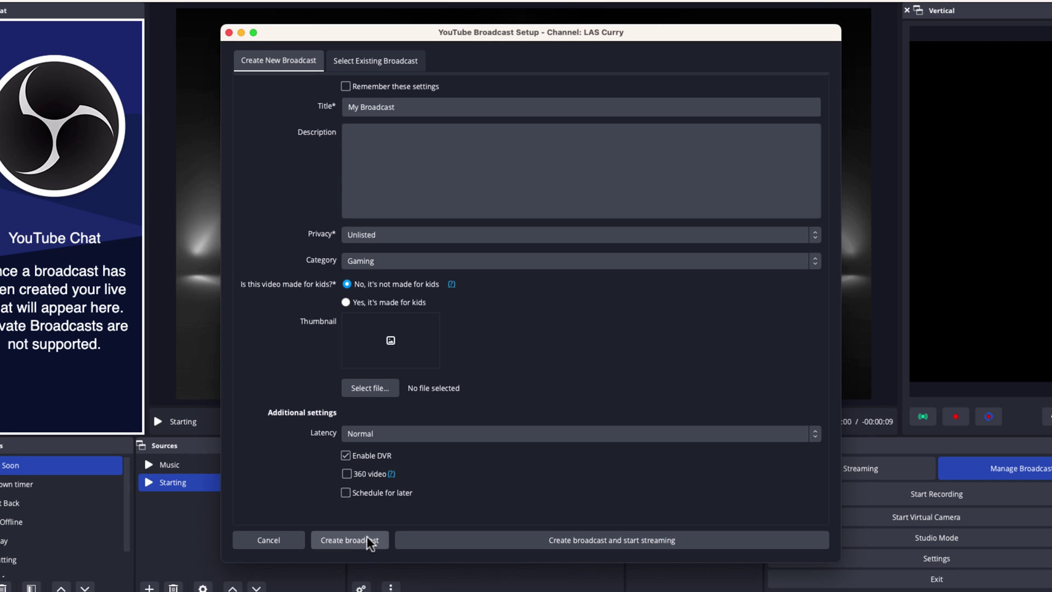
click(339, 545)
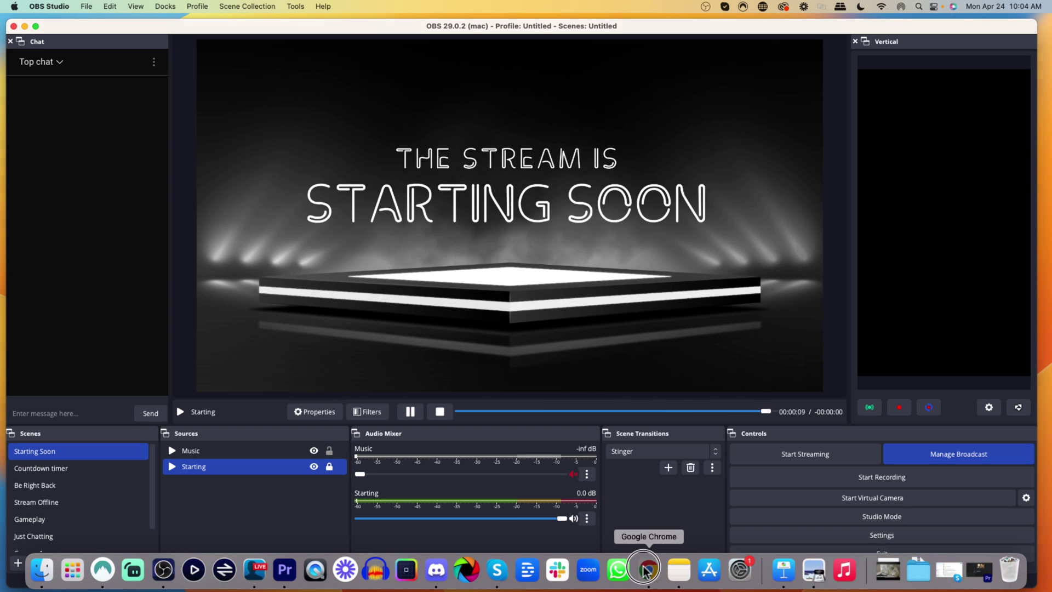
Switch to YouTube Studio in Chrome and open the live control room of the upcoming stream My Broadcast.
click(648, 570)
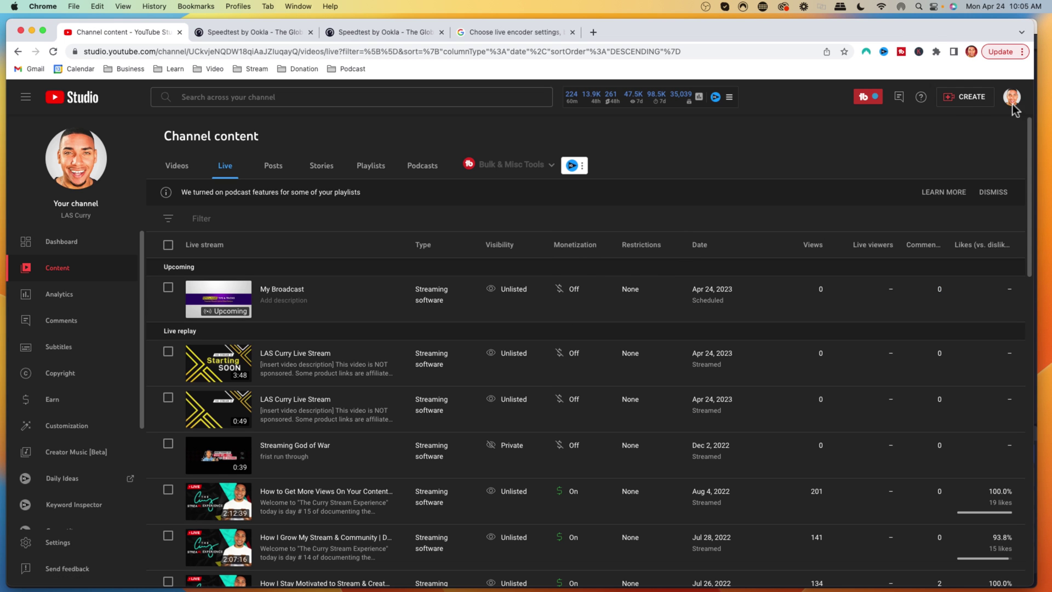
click(1018, 44)
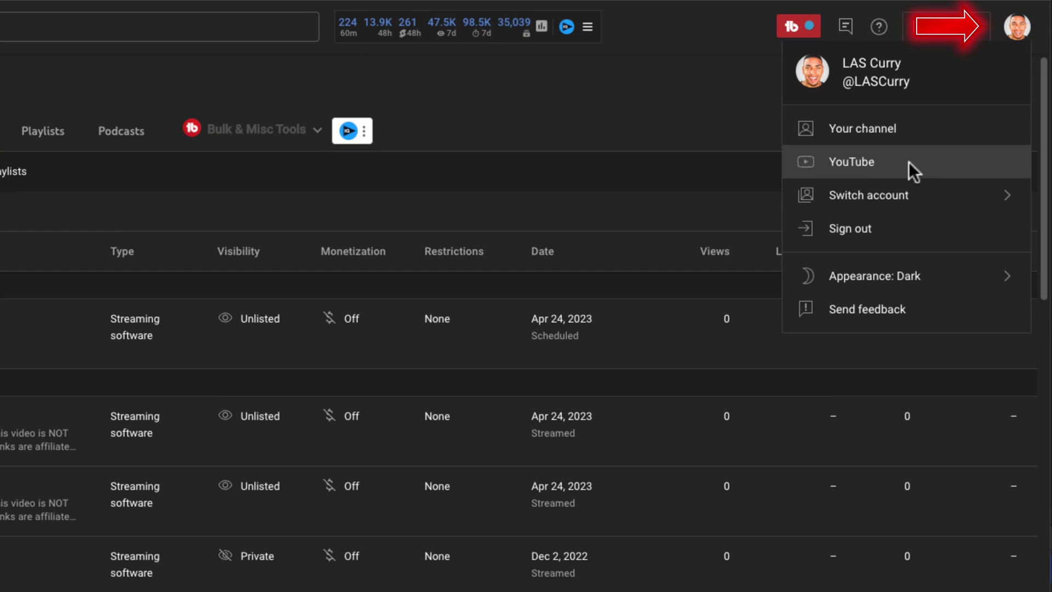
click(750, 108)
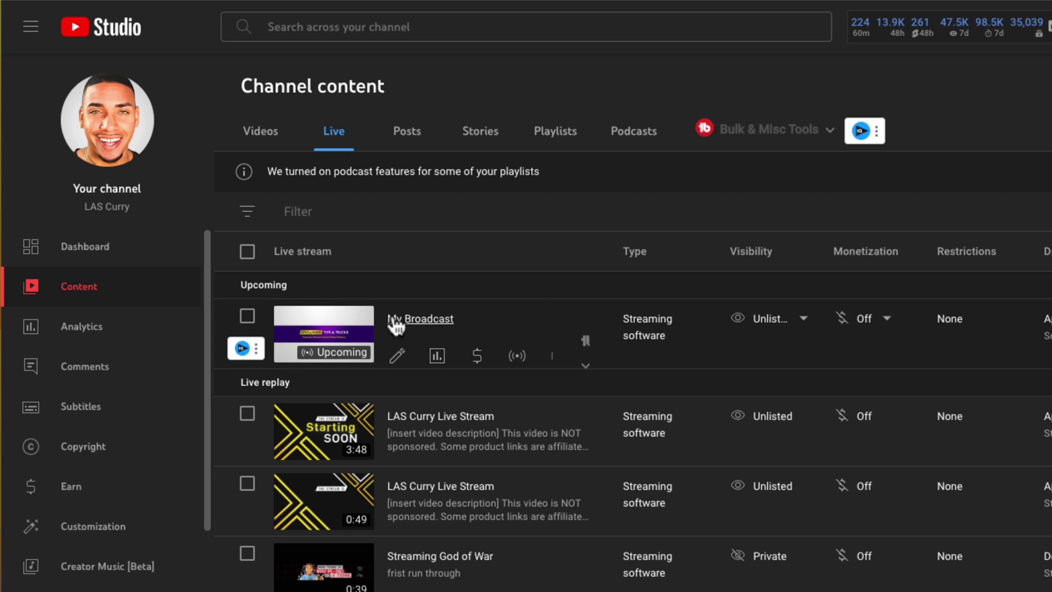
click(517, 358)
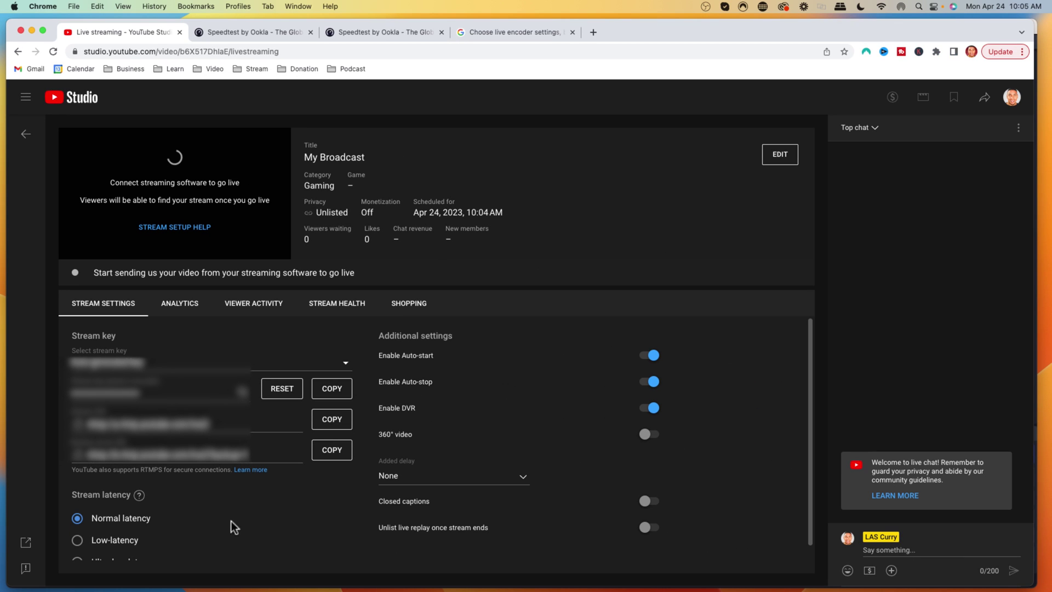
Return to OBS Studio and review the canvas resolution, output resolution and frame rate in the video settings.
mouse_move(229, 590)
click(167, 574)
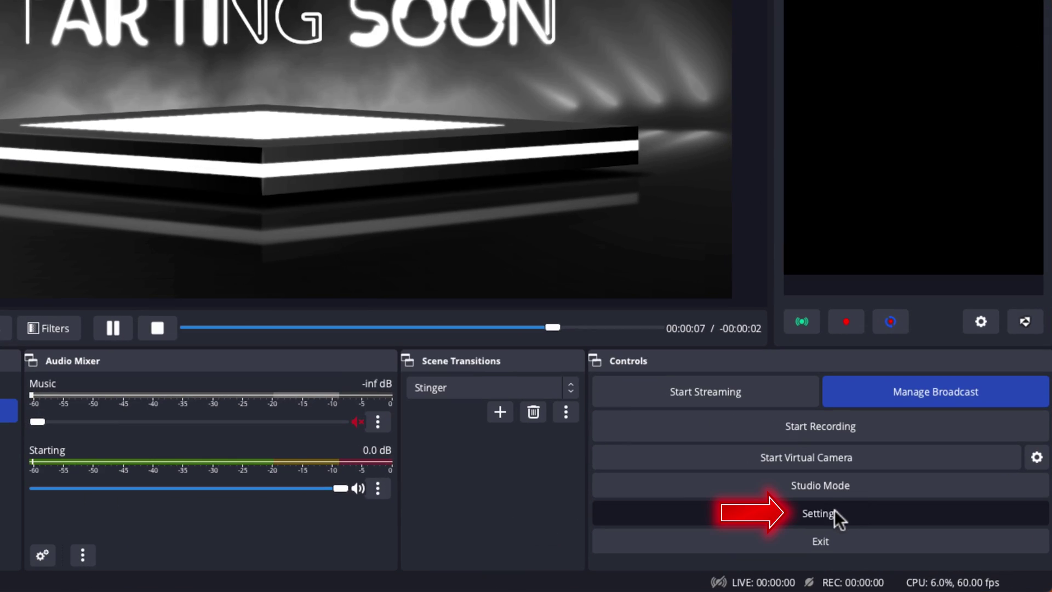
click(834, 510)
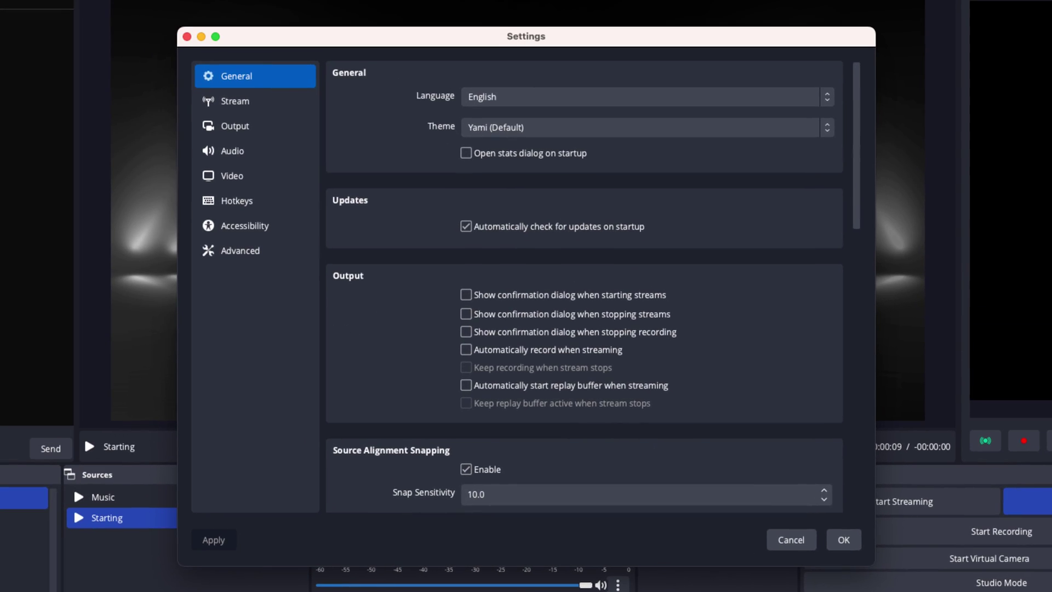
click(269, 174)
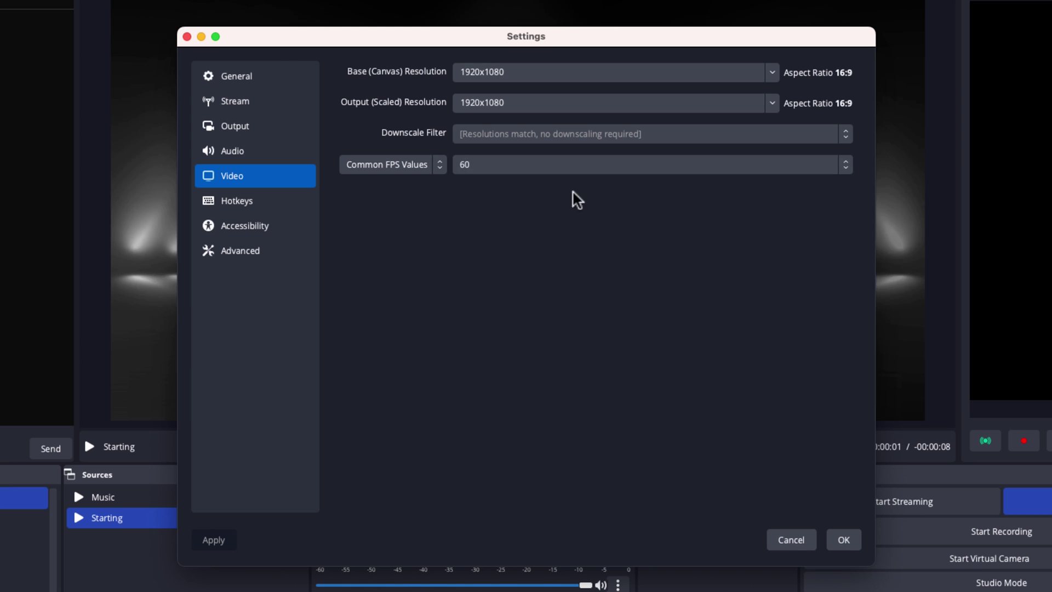
In the output settings, keep the output mode at Advanced and the streaming encoder at Apple VT H264 Hardware Encoder.
click(249, 131)
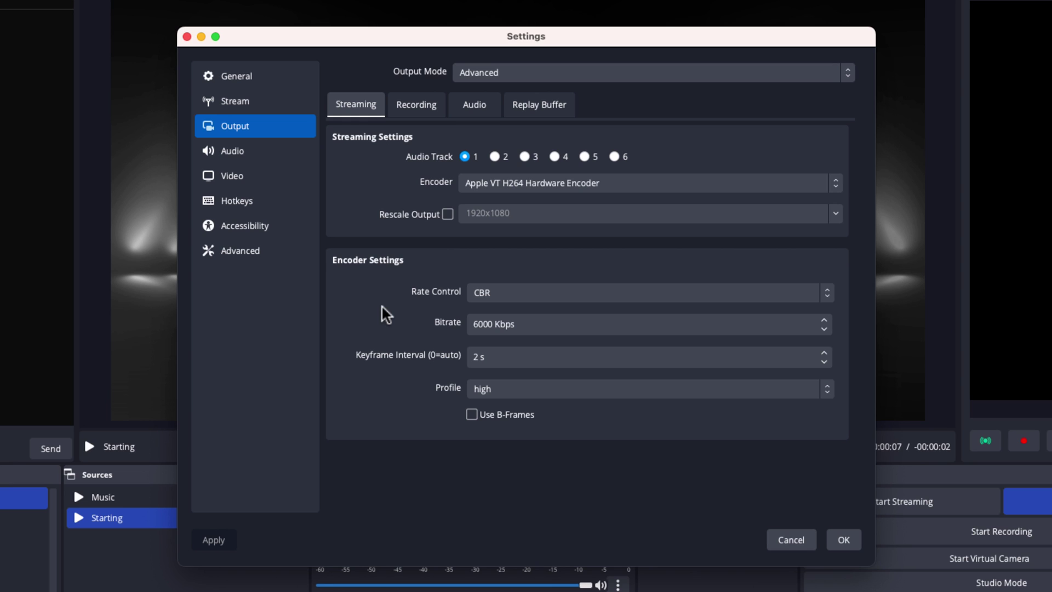
click(487, 73)
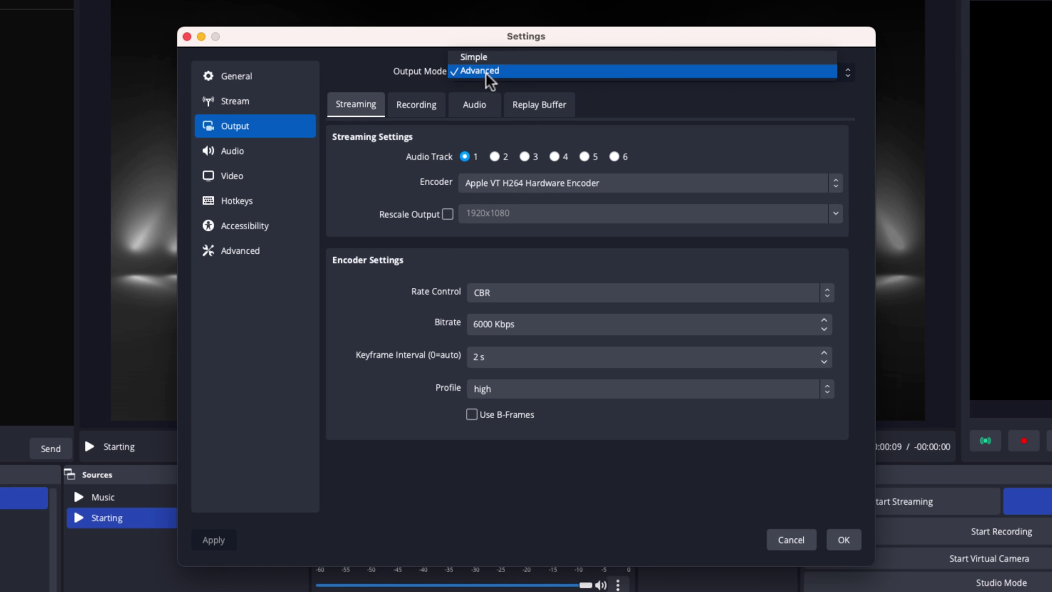
click(482, 73)
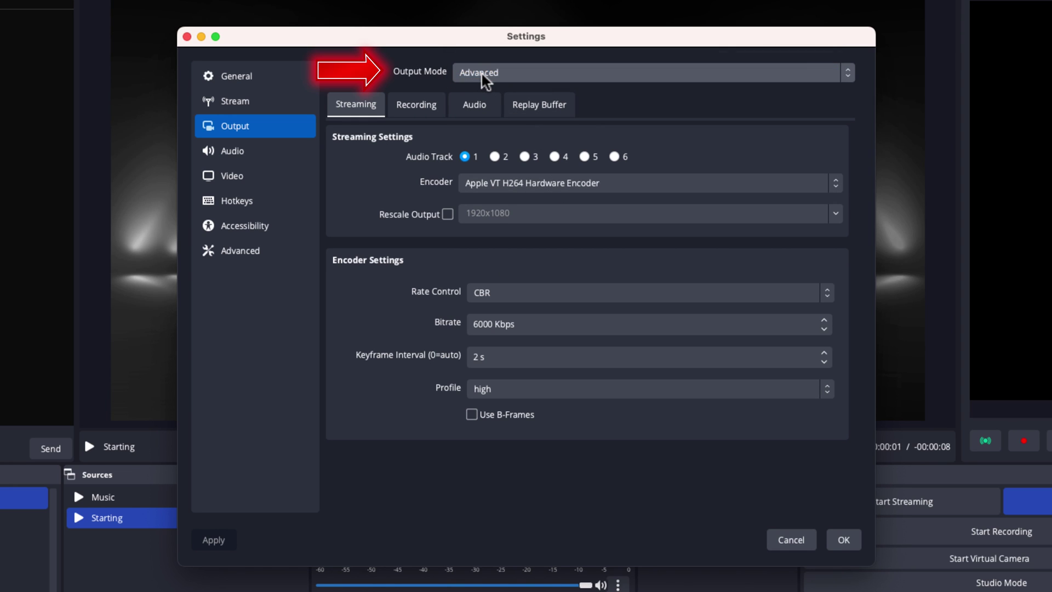
click(578, 183)
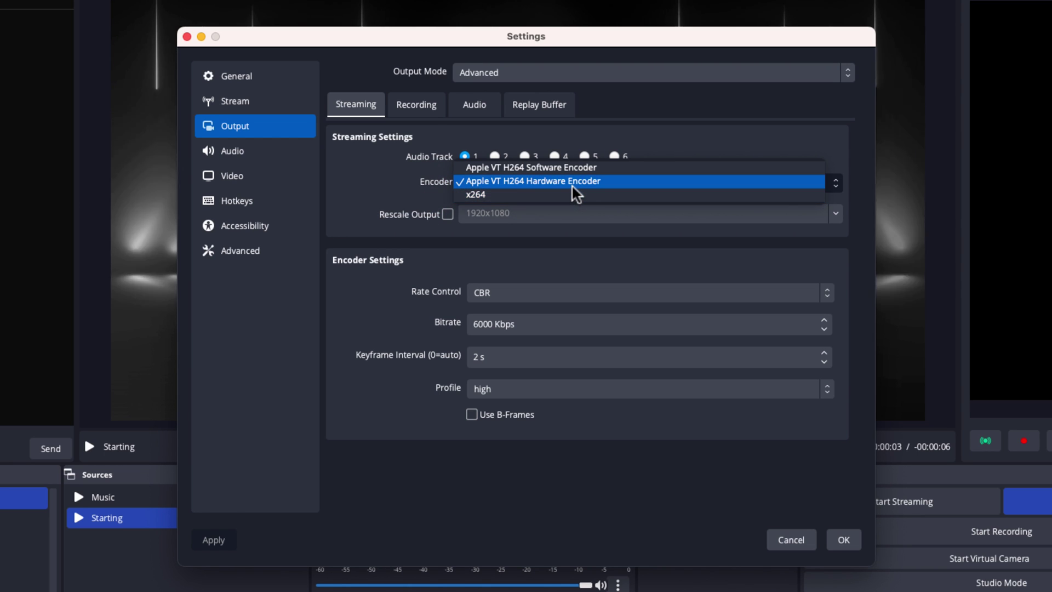
click(550, 181)
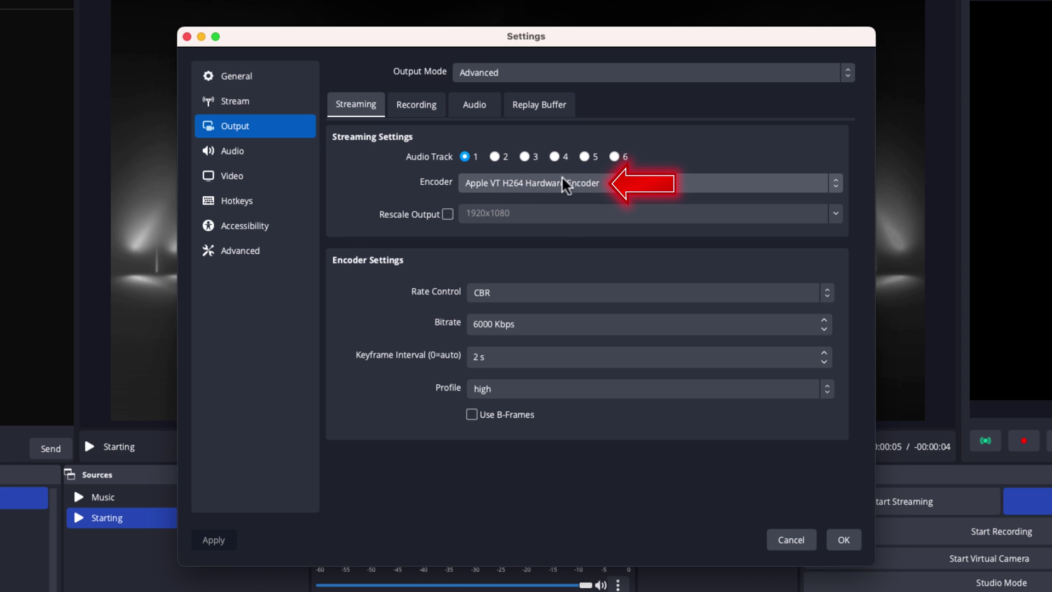
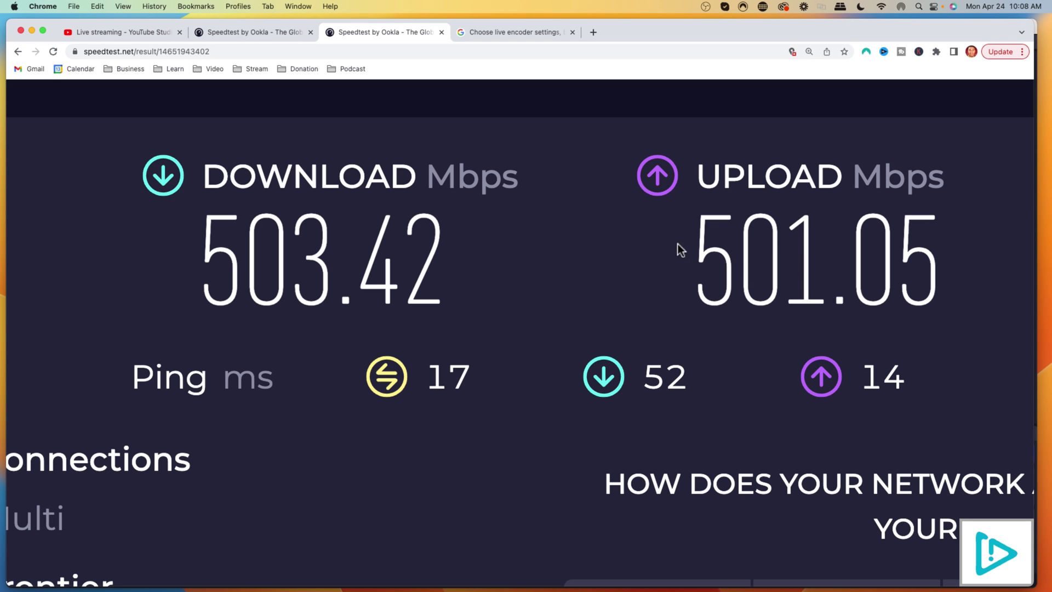
click(507, 36)
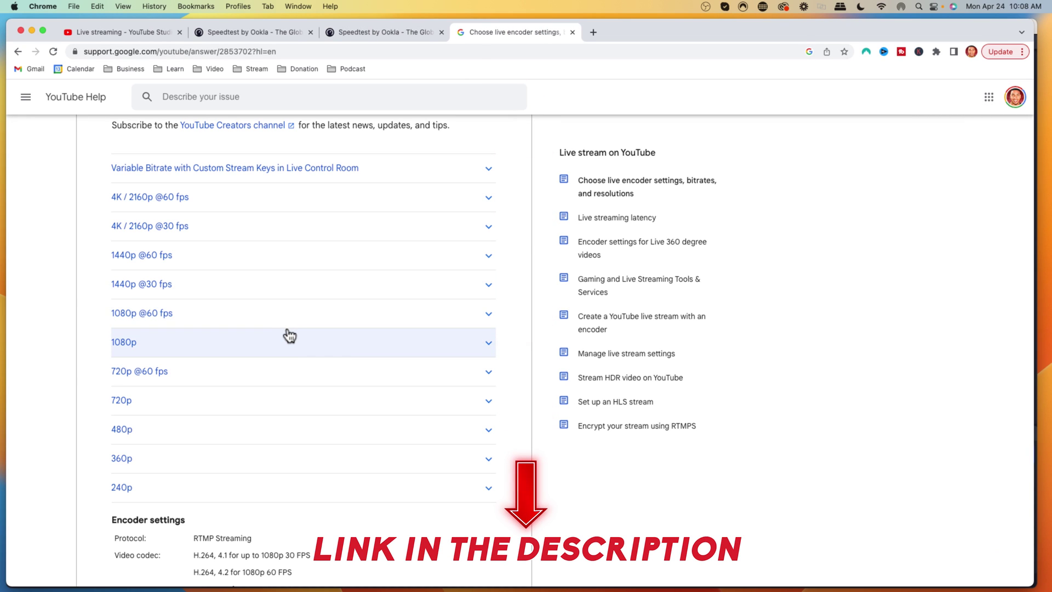
scroll(287, 333, up, 5)
scroll(291, 332, down, 1)
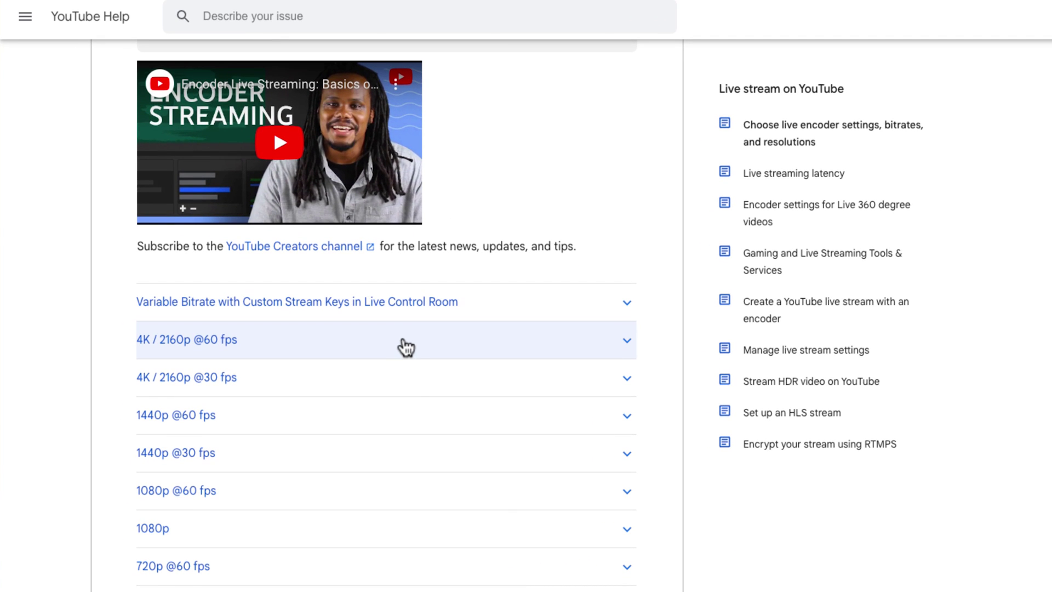
scroll(424, 359, down, 1)
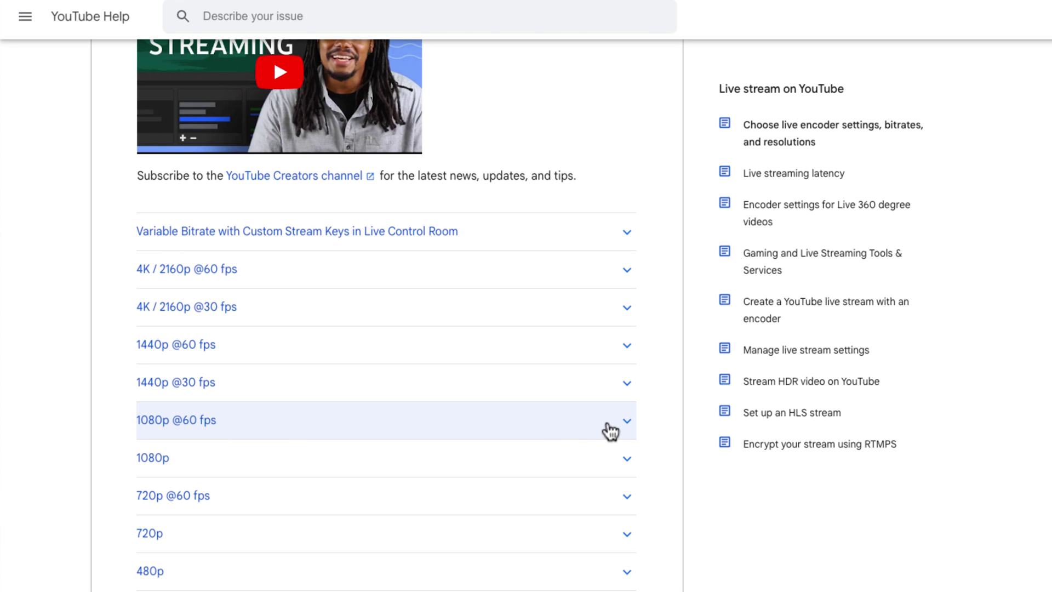
click(628, 427)
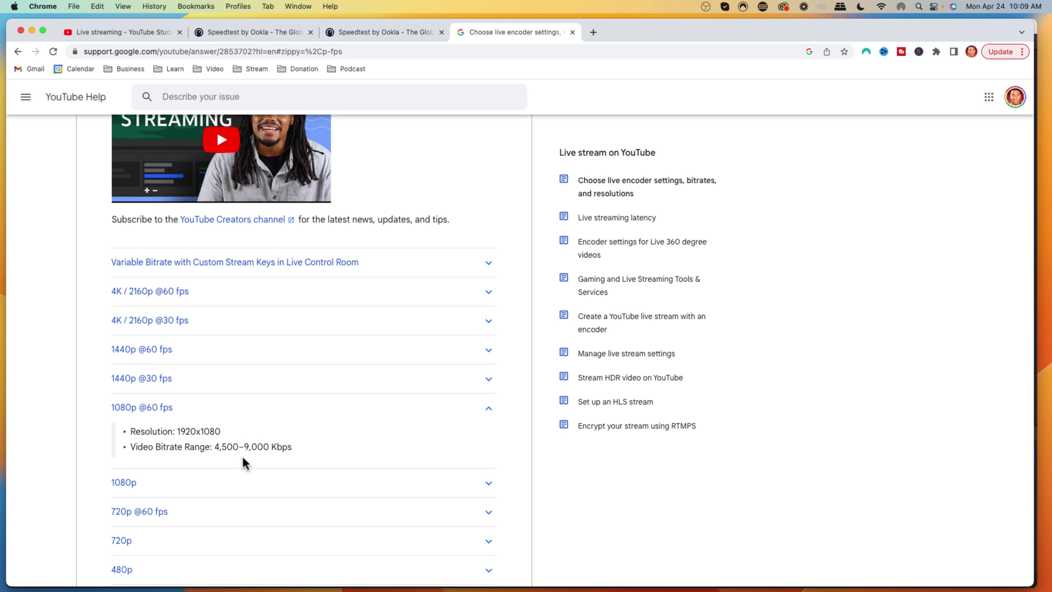
Compare the upload speed in the Speedtest results with the bitrate range recommended on the YouTube Help page.
click(375, 36)
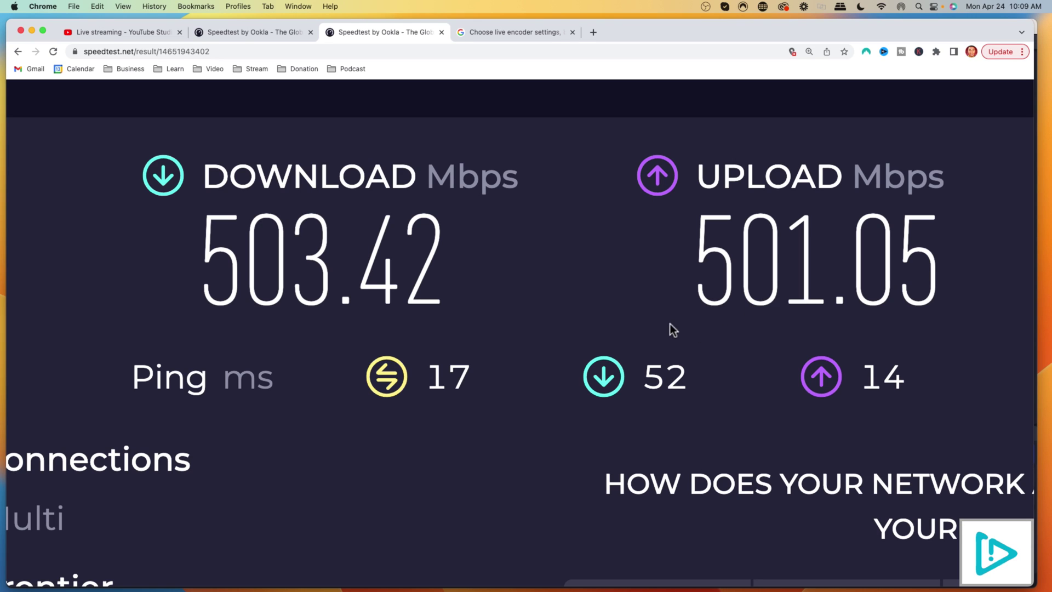
key(ctrl+Tab)
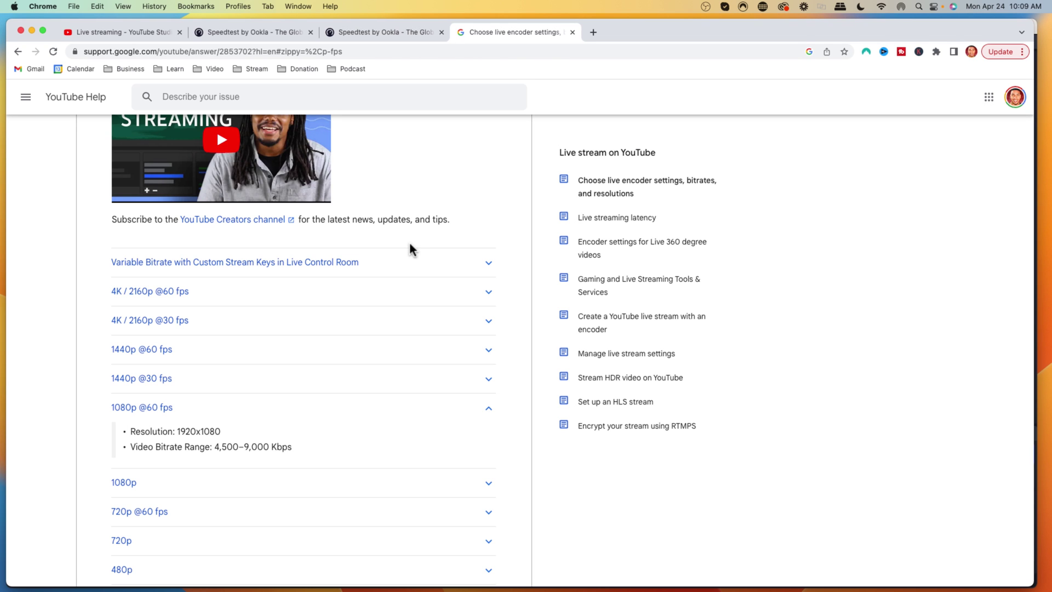
click(378, 32)
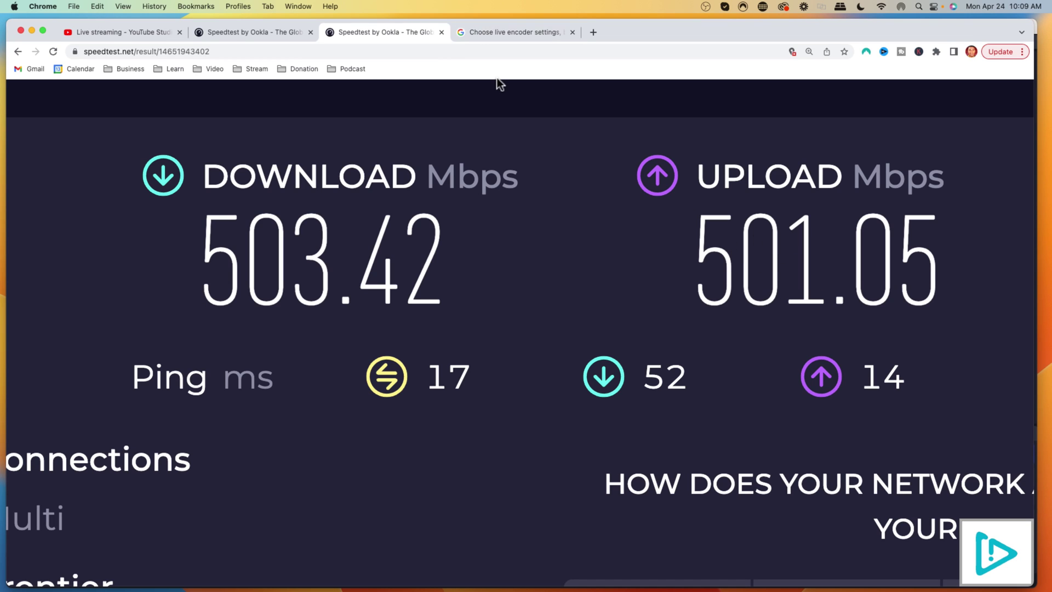
click(270, 31)
click(507, 34)
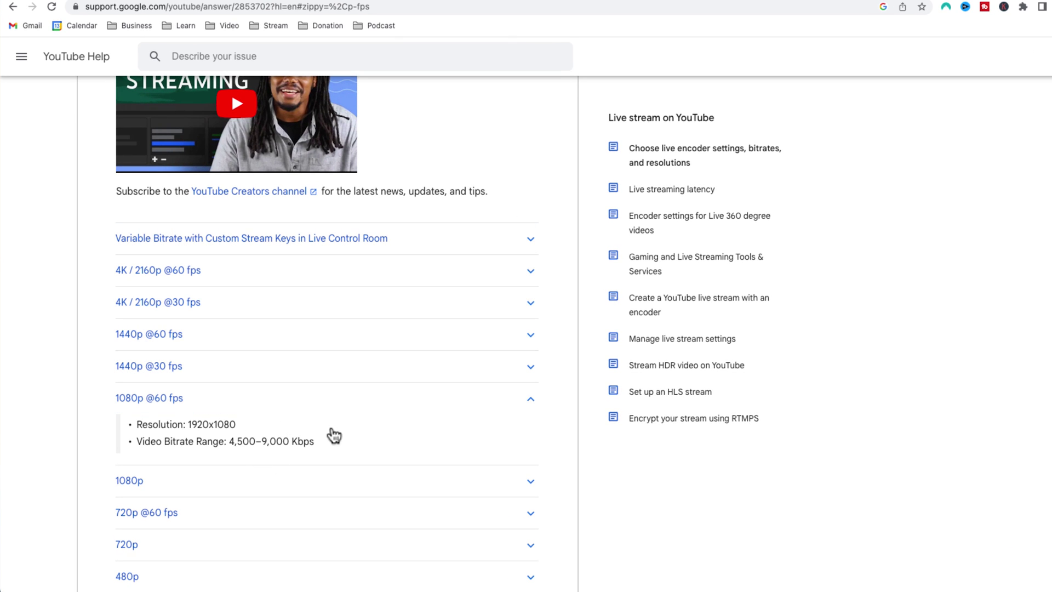
scroll(292, 436, down, 1)
right_click(292, 437)
click(235, 378)
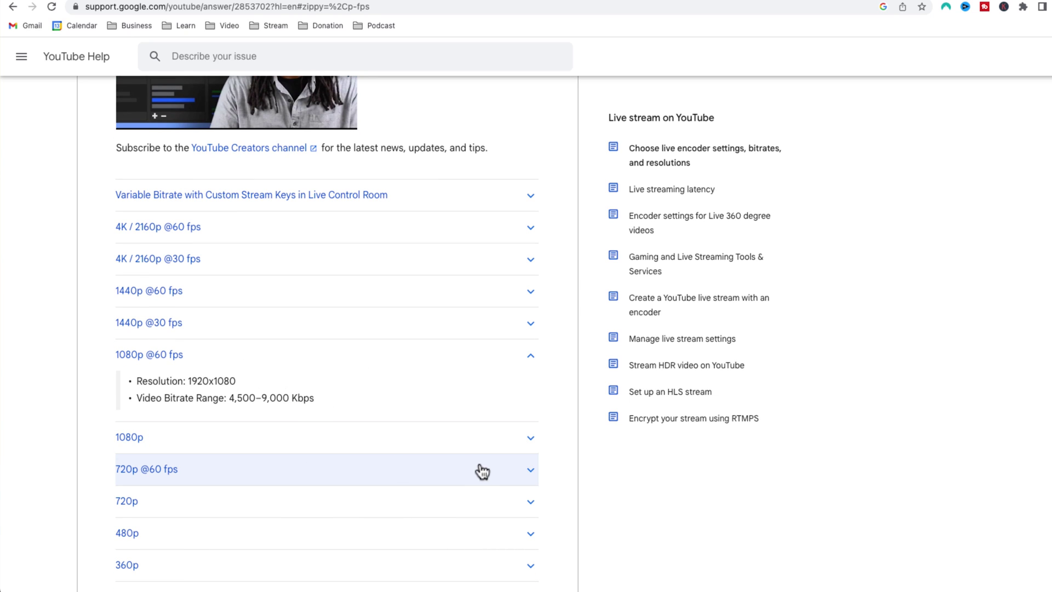
click(530, 474)
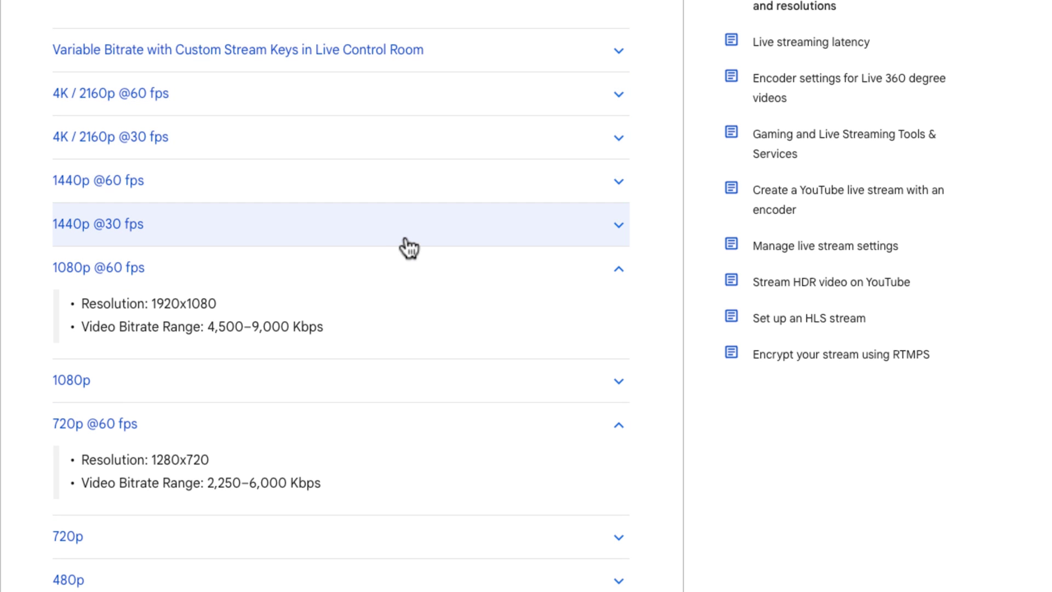
scroll(409, 248, up, 5)
Switch back to OBS Studio, set the streaming bitrate to 9000 Kbps and save the settings.
mouse_move(313, 570)
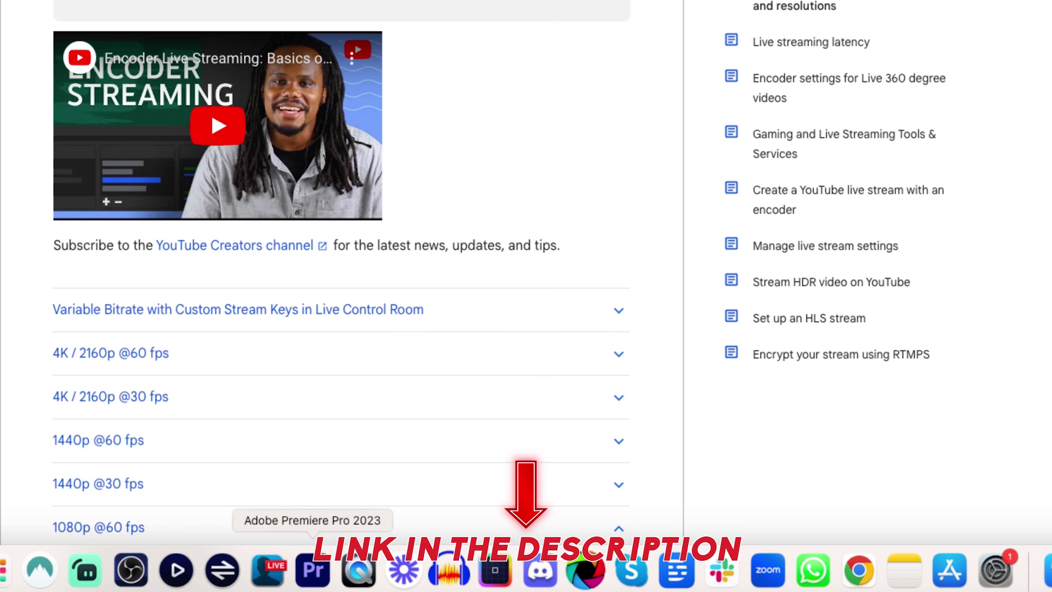
click(131, 570)
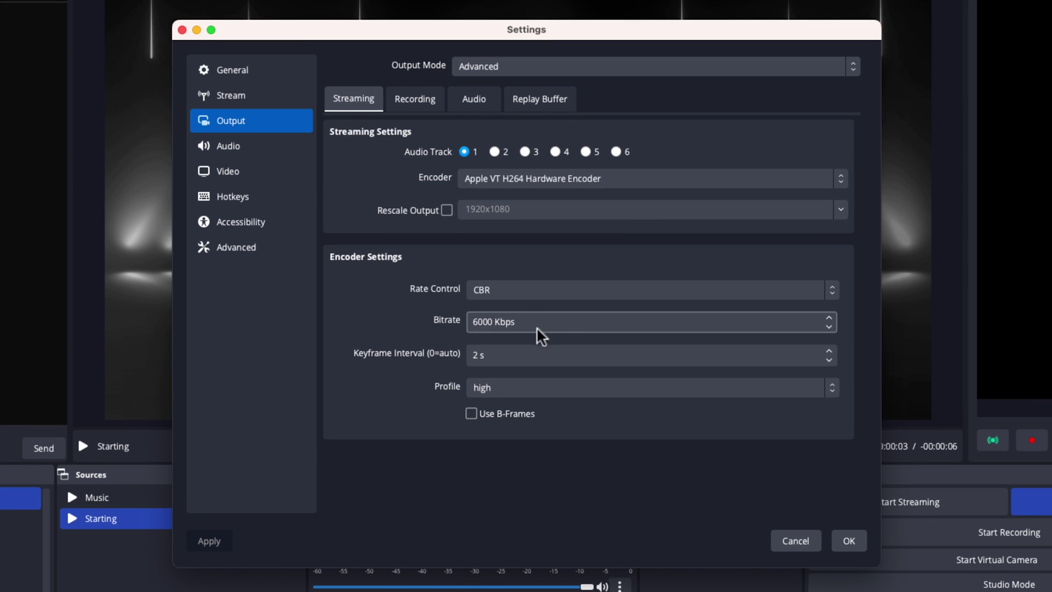
double_click(470, 322)
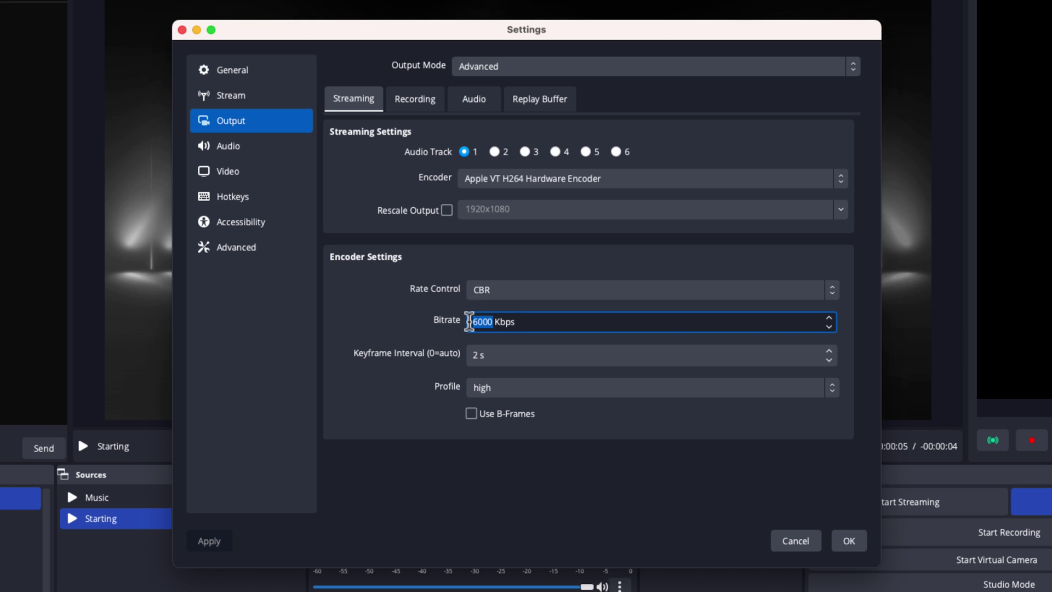
text(9000)
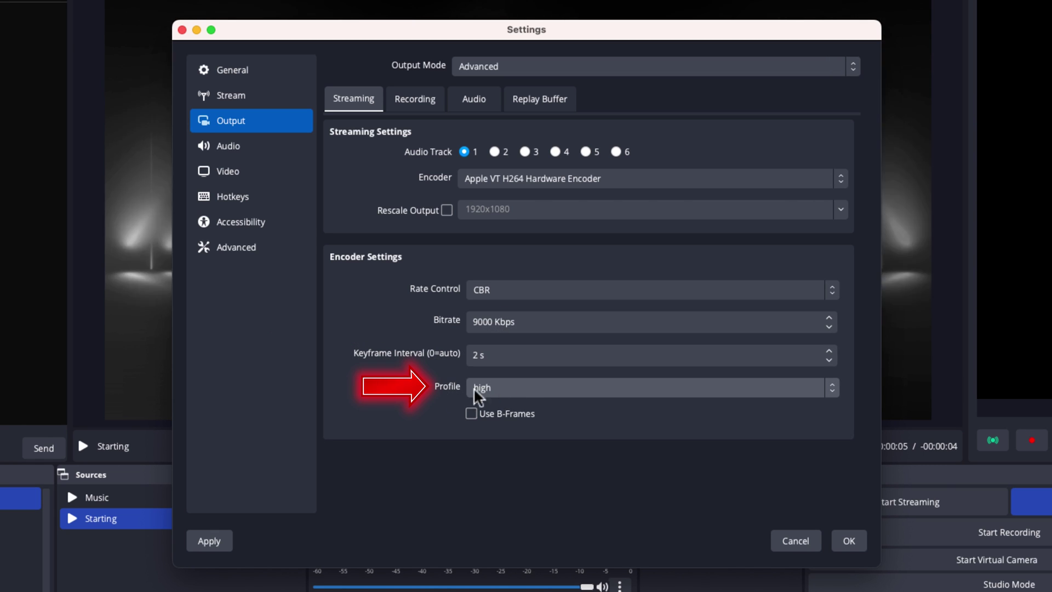
click(858, 544)
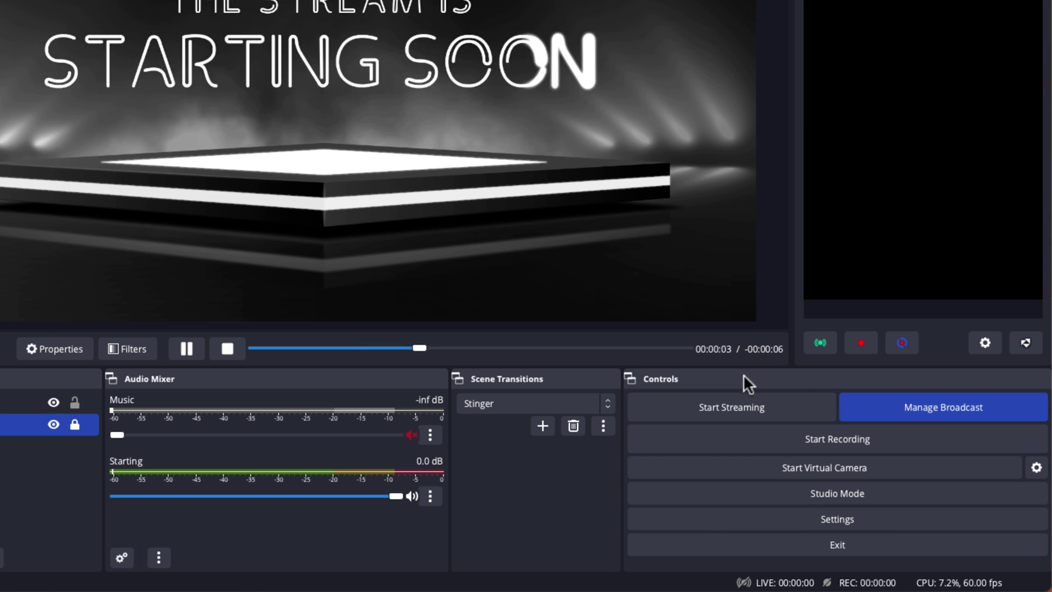
Start streaming, then switch to YouTube Studio in Chrome to check the live preview and connection of My Broadcast.
click(736, 404)
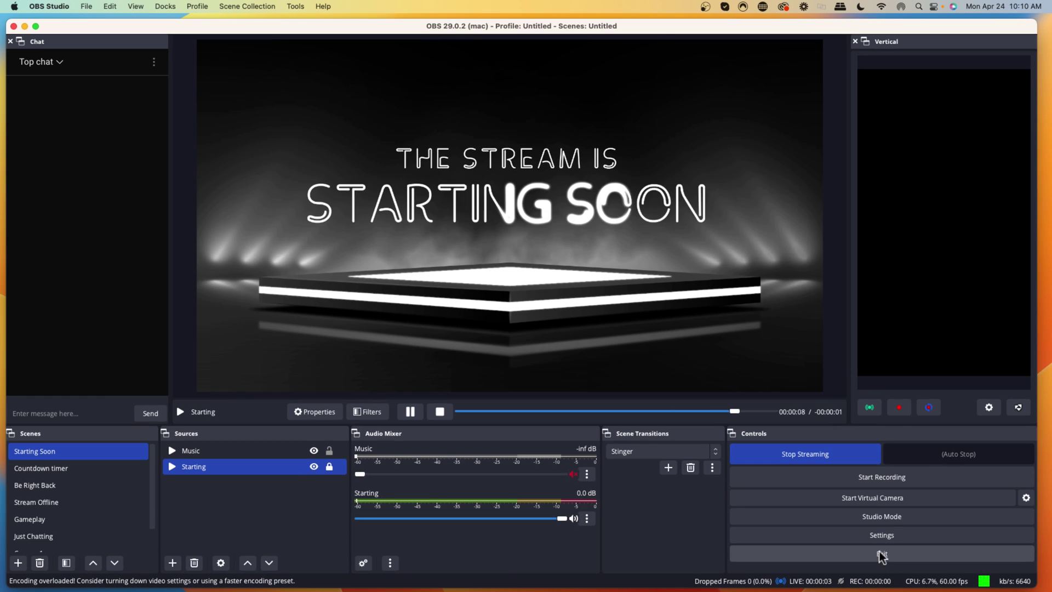
mouse_move(439, 586)
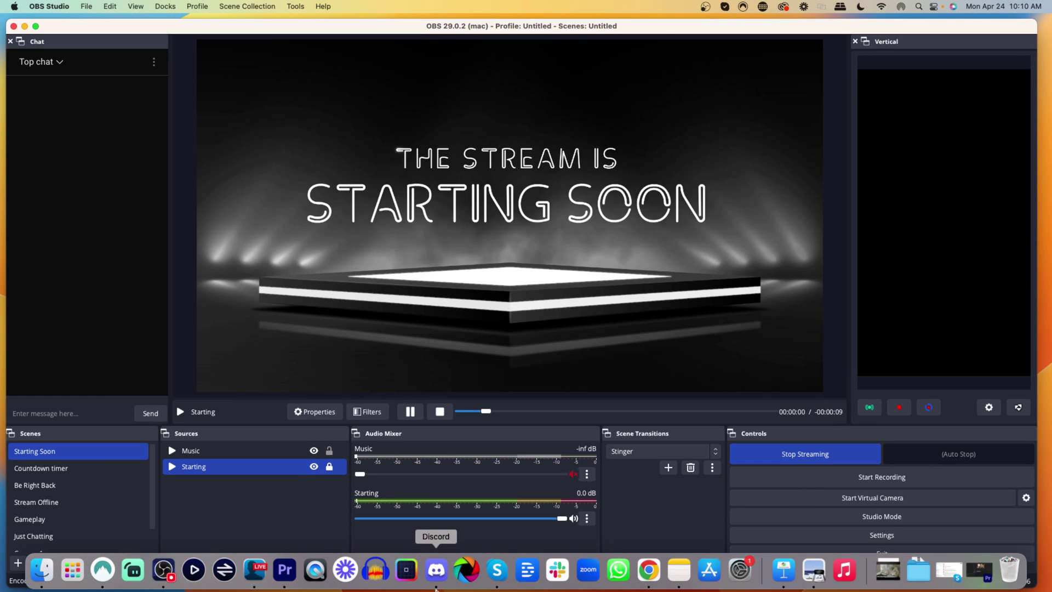
click(648, 571)
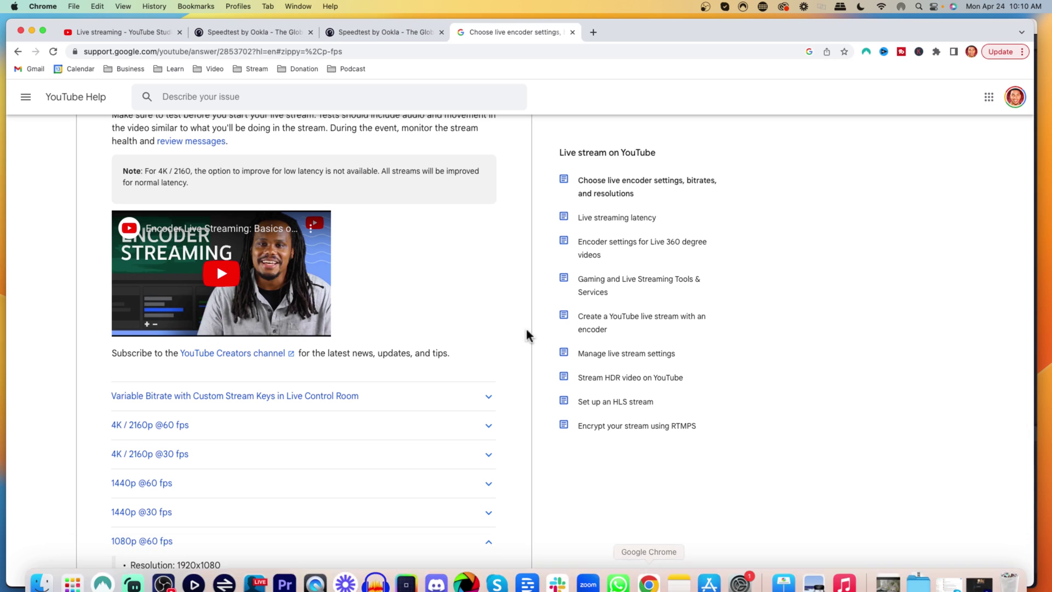
click(107, 31)
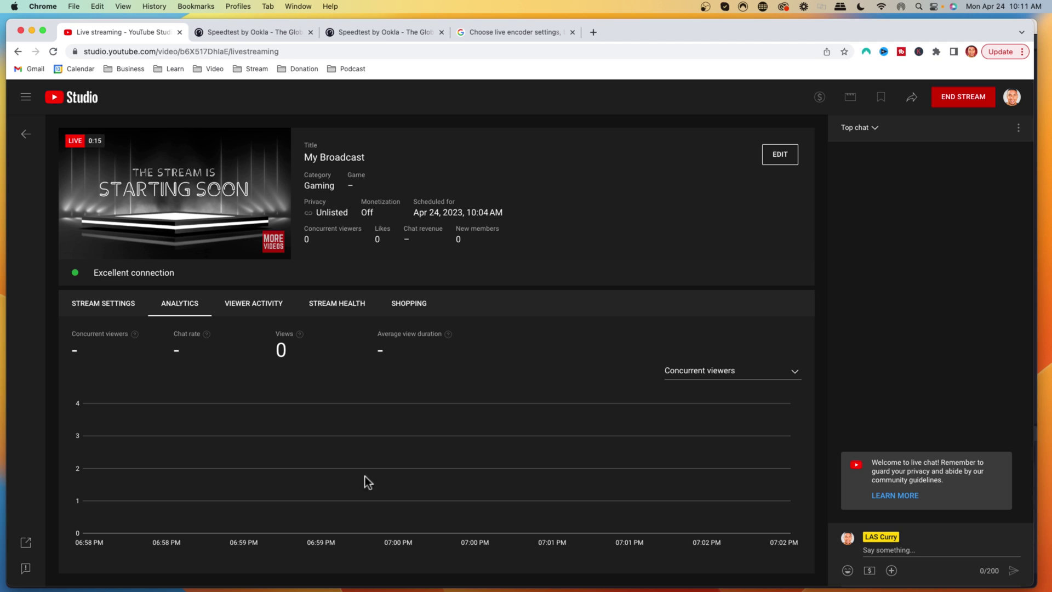
Return to OBS Studio and activate the message field of the live chat dock.
mouse_move(375, 581)
click(163, 579)
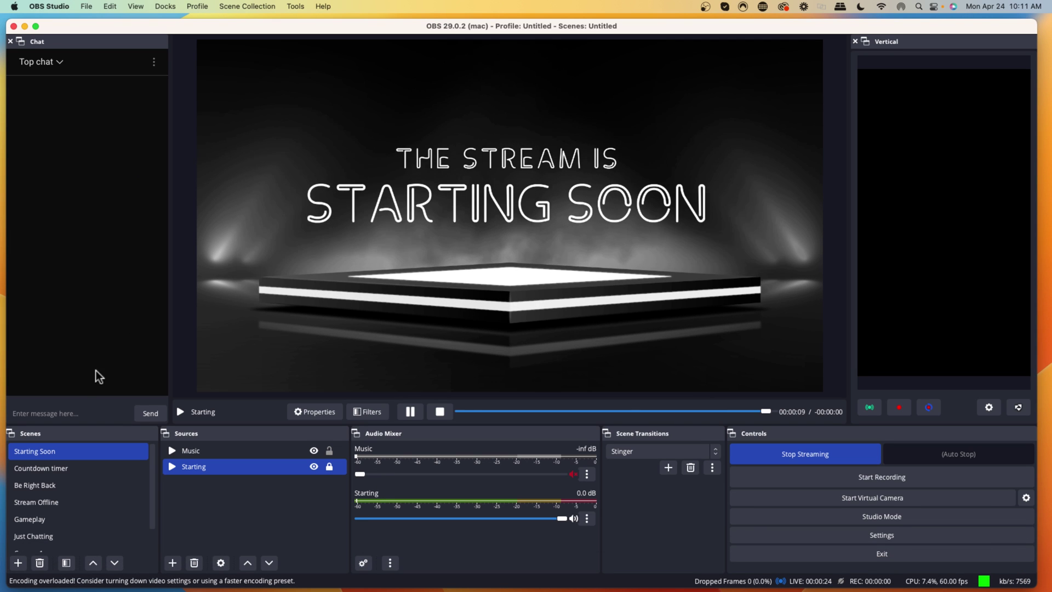
click(70, 412)
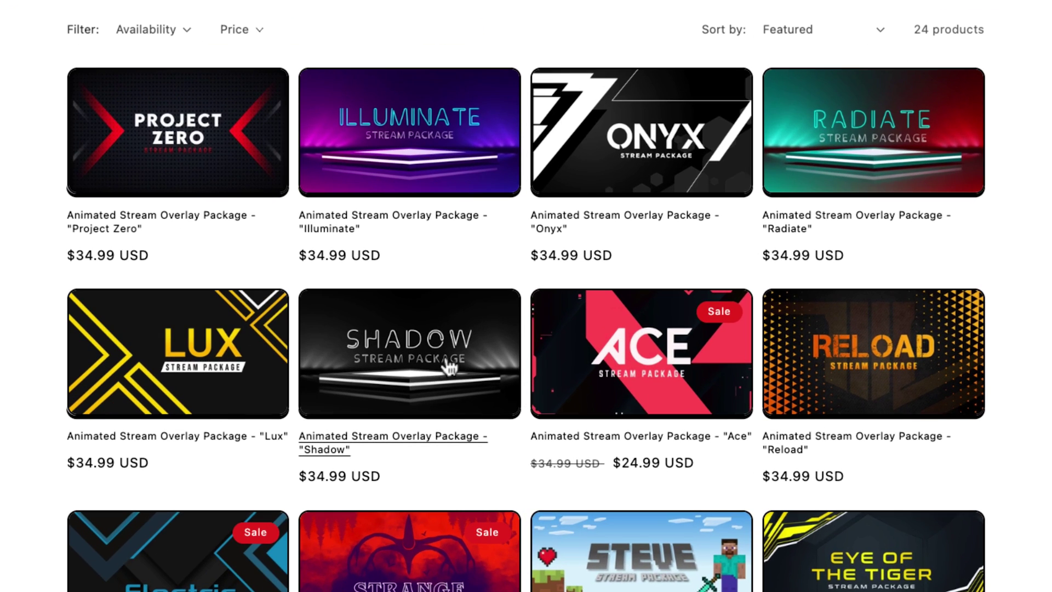
In the Stream Designz store, open the "Shadow" animated overlay package, enlarge its overview image and dismiss the store admin bar.
click(433, 372)
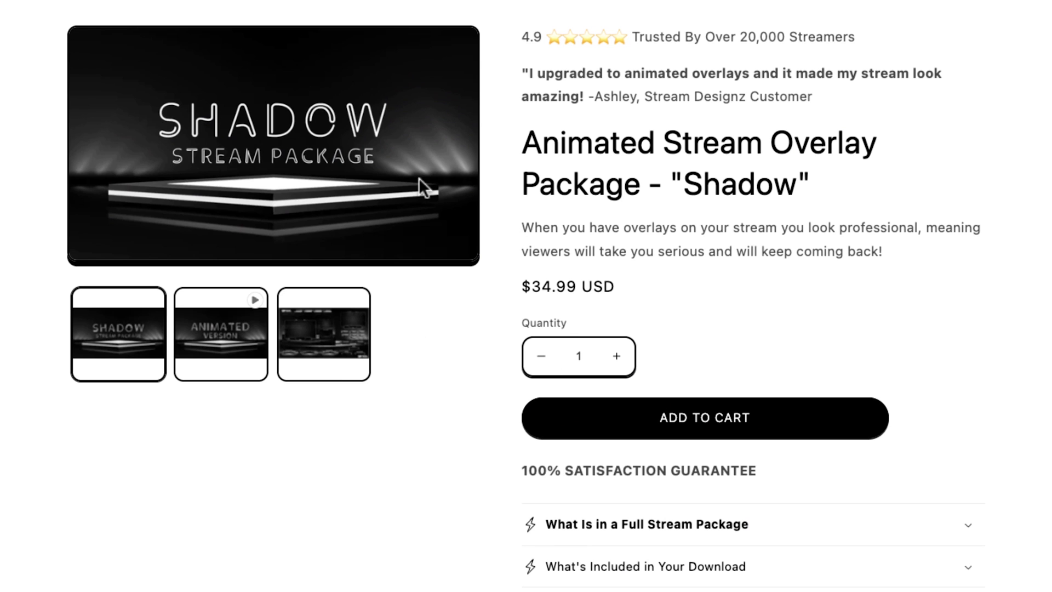
click(334, 342)
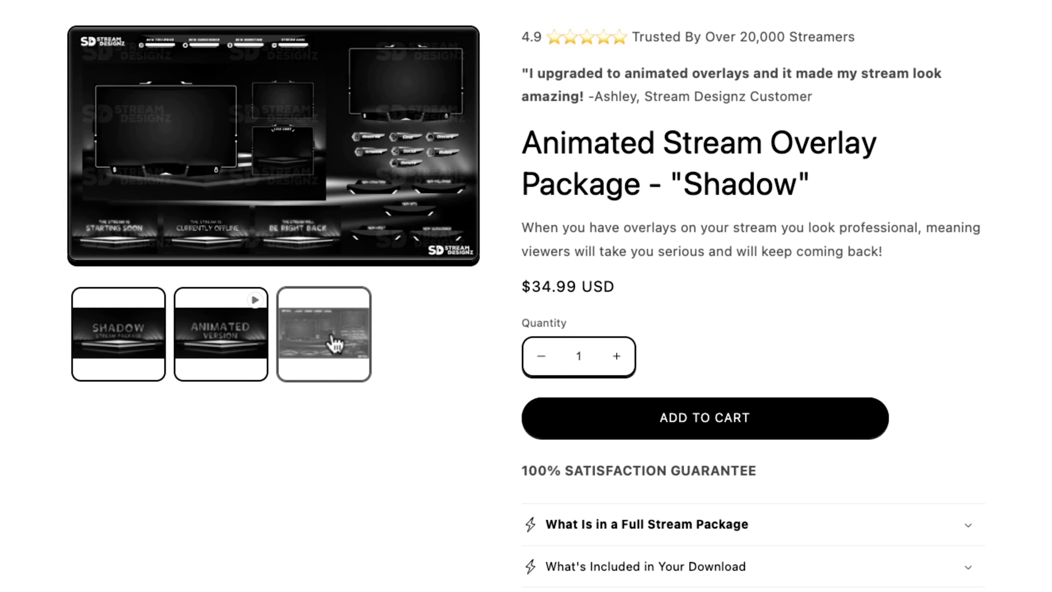
click(333, 342)
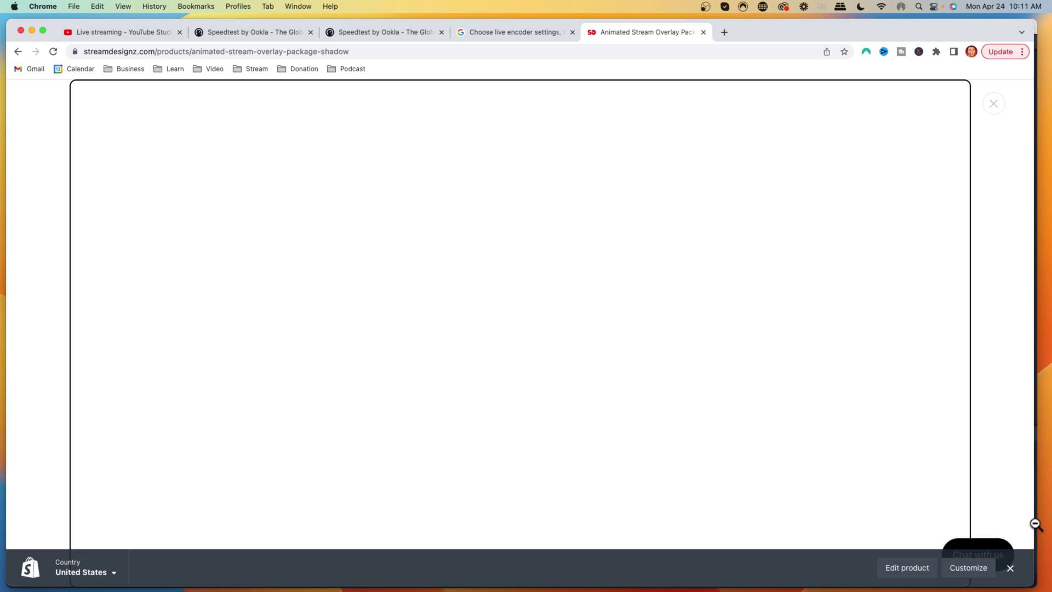
click(1010, 568)
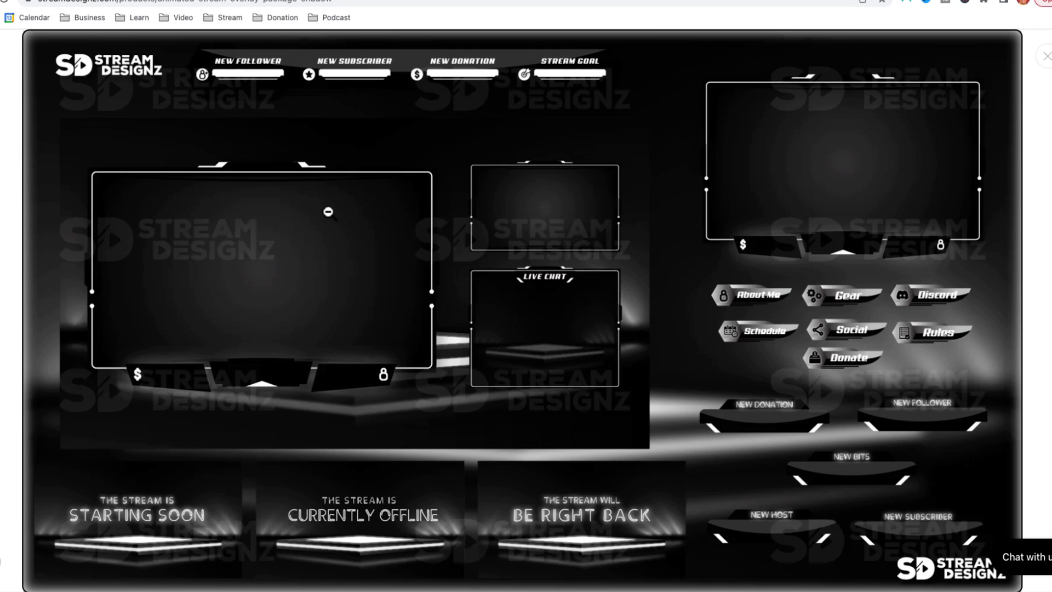